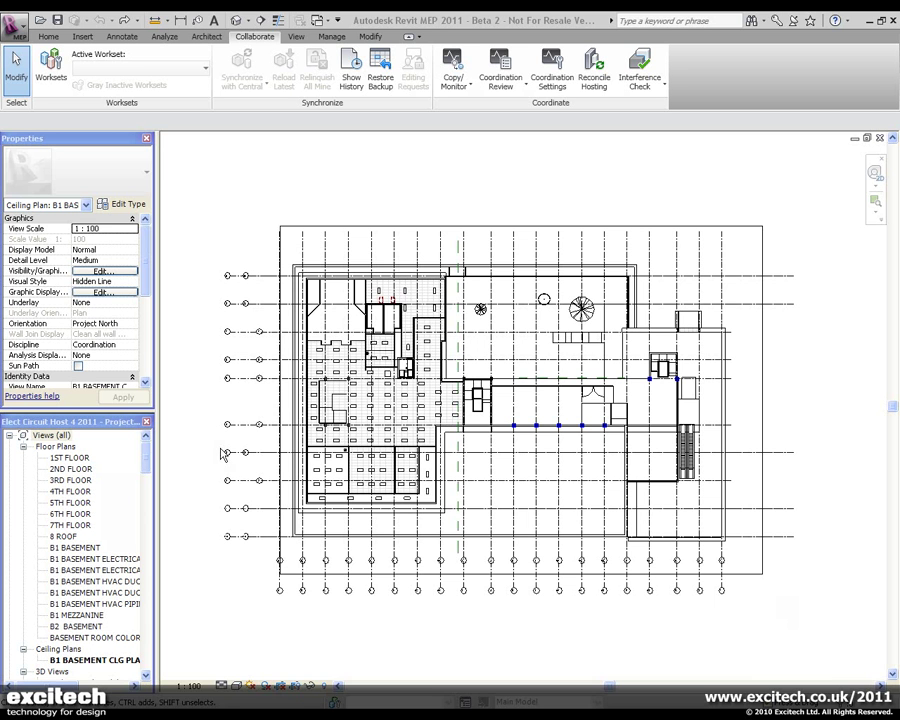
Zoom in on the B1 basement ceiling plan to see the linked light fixtures
scroll(305, 470, up, 2)
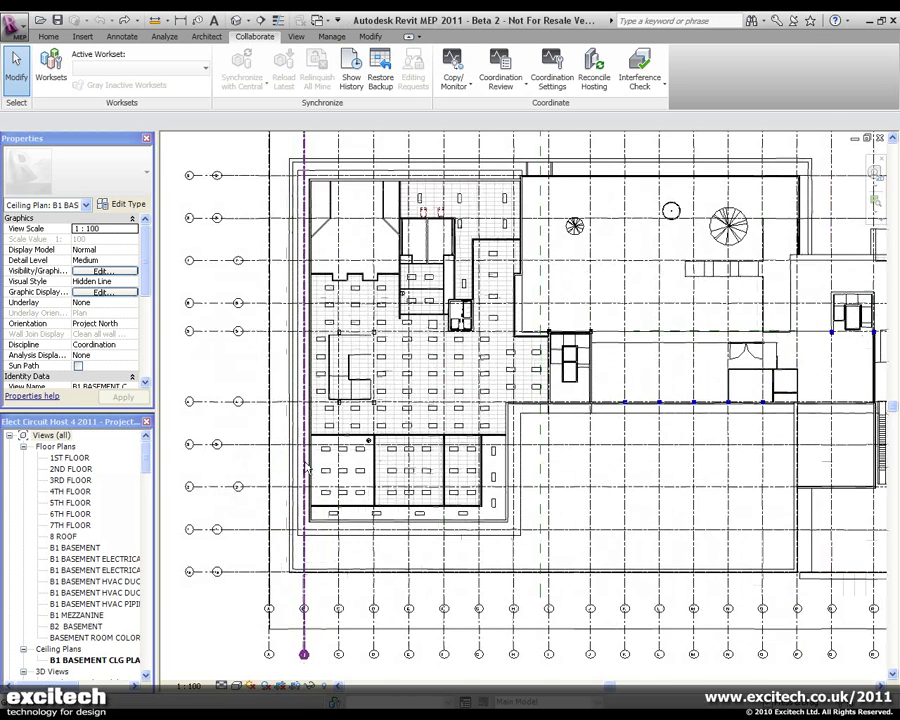
scroll(305, 468, up, 4)
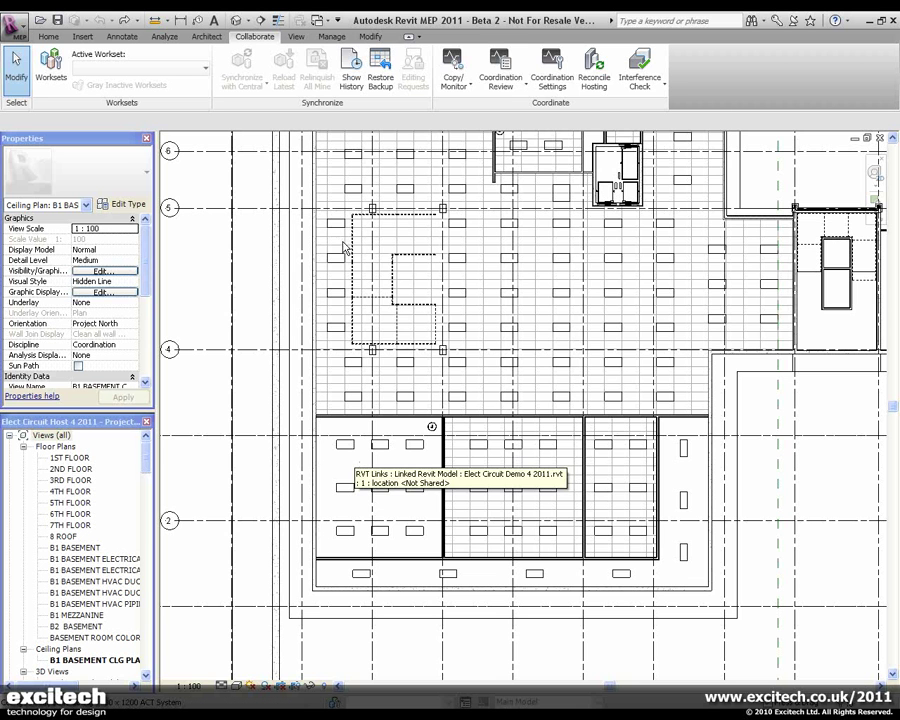
Use Copy/Monitor > Select Link to pick the linked Elect Circuit Demo 4 2011 model
click(460, 87)
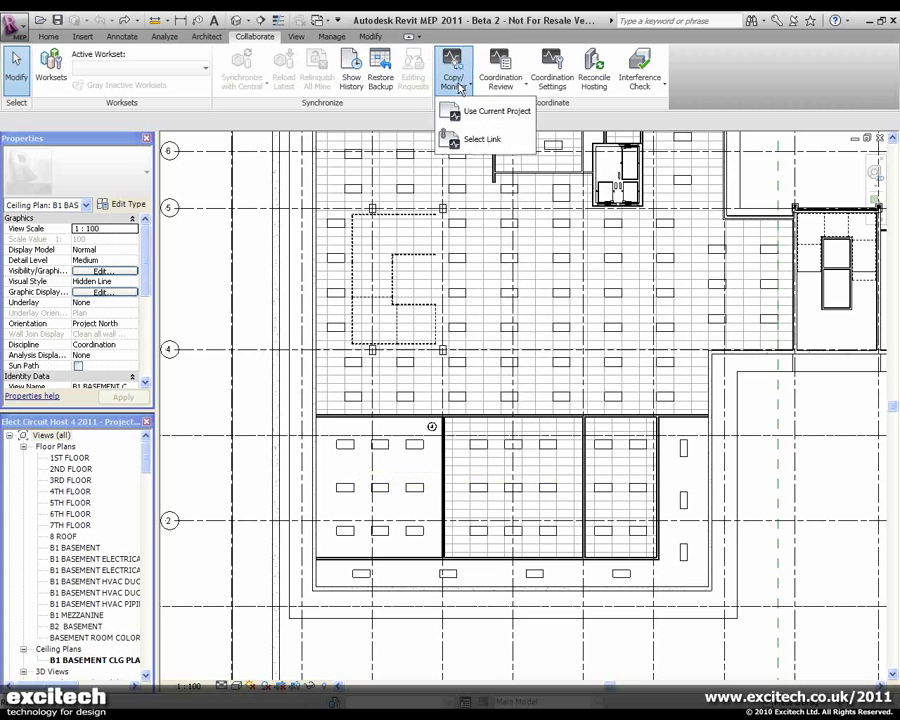
click(464, 141)
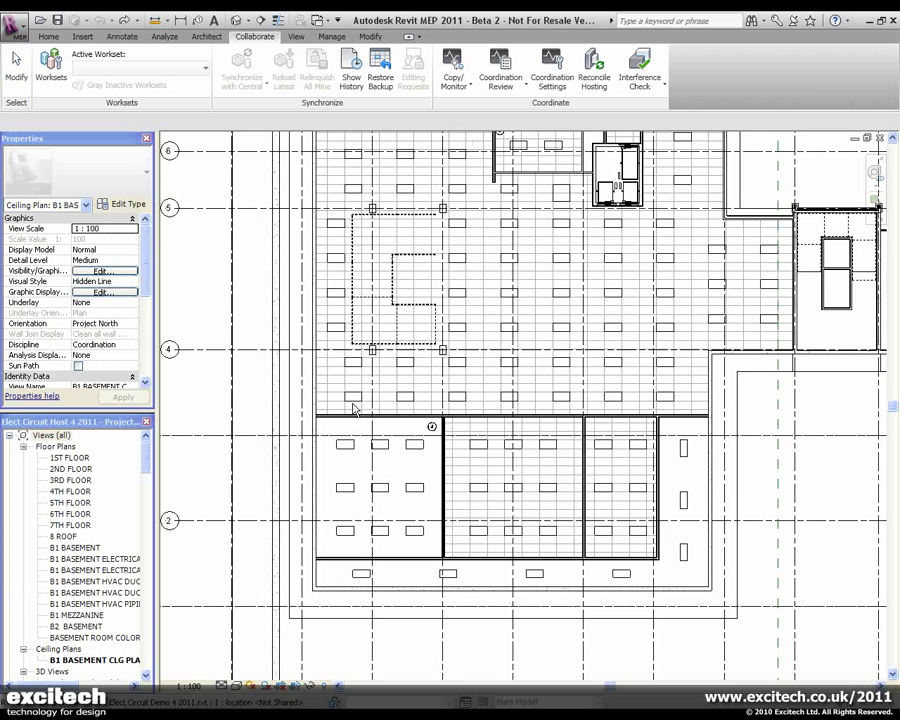
scroll(326, 458, down, 4)
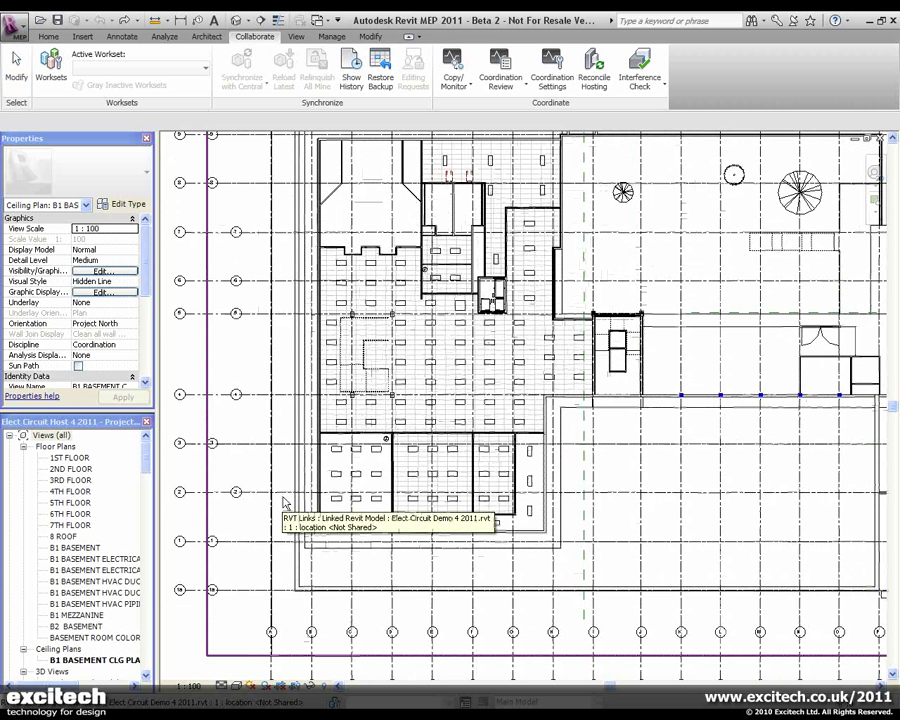
click(282, 505)
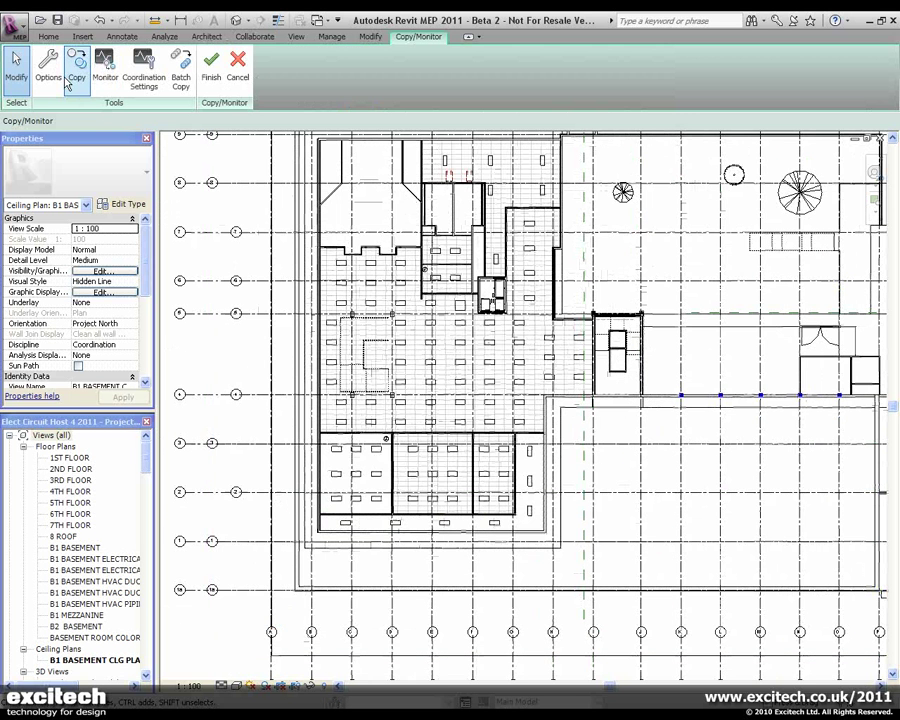
Check Coordination Settings without changes, then start Batch Copy of the uncopied fixtures
click(142, 80)
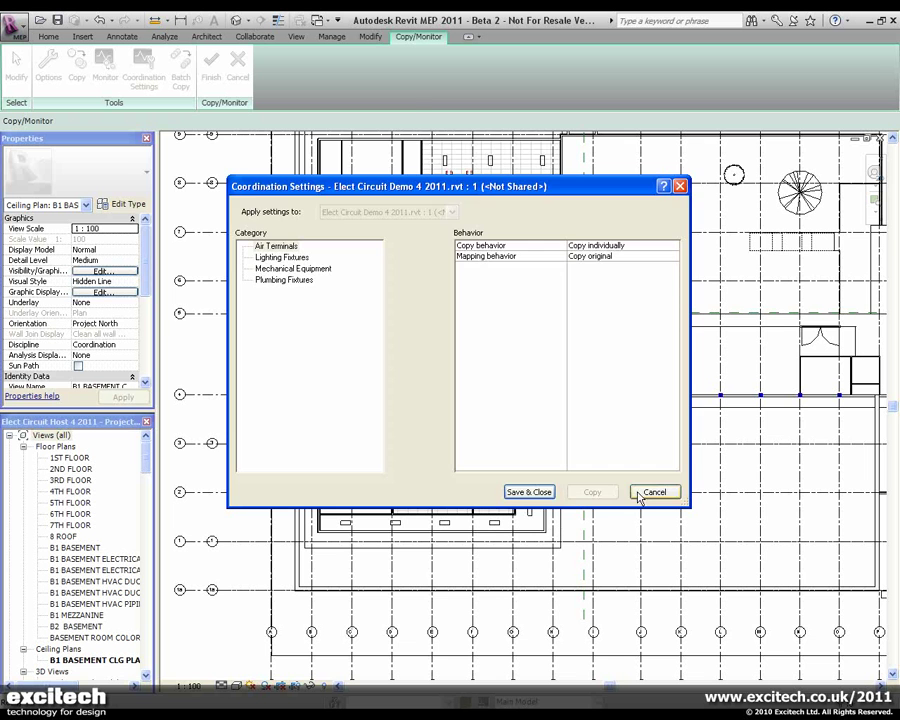
click(653, 492)
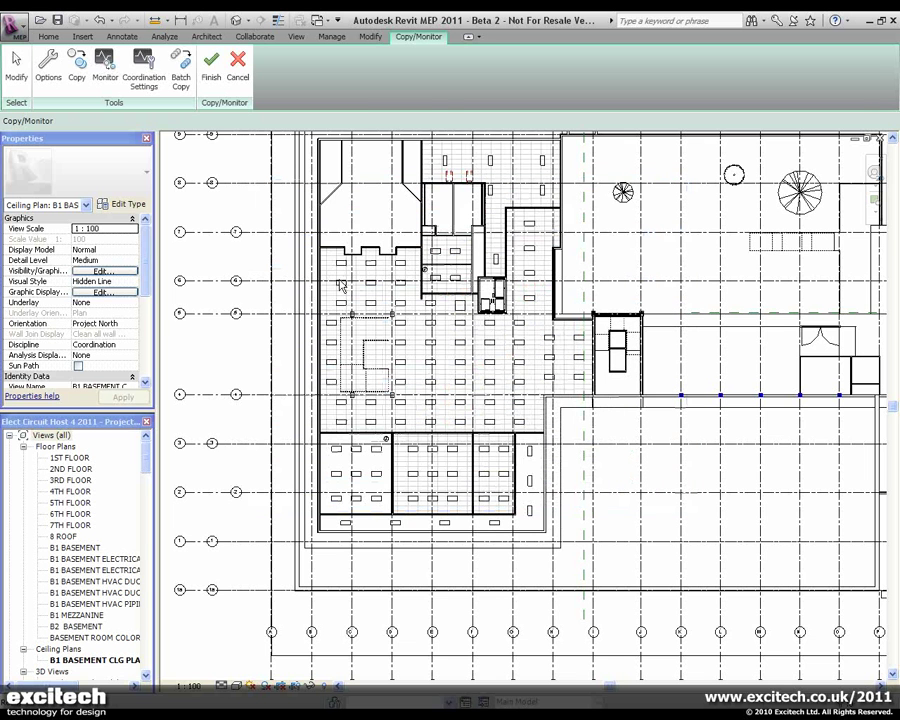
click(180, 83)
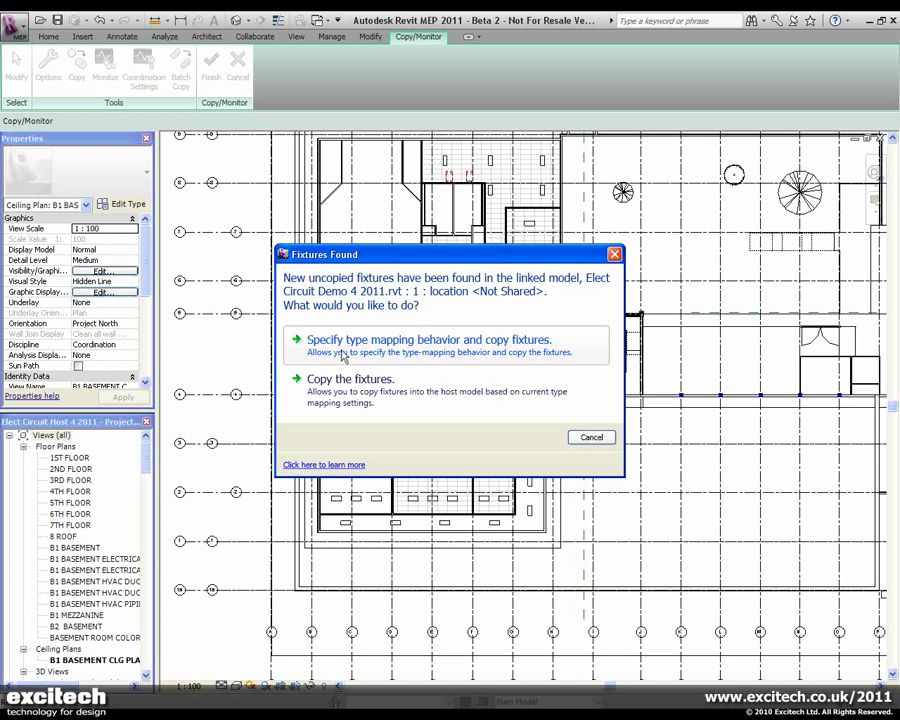
Choose to specify type mapping and browse the Air Terminals, Lighting, Mechanical and Plumbing settings
click(342, 355)
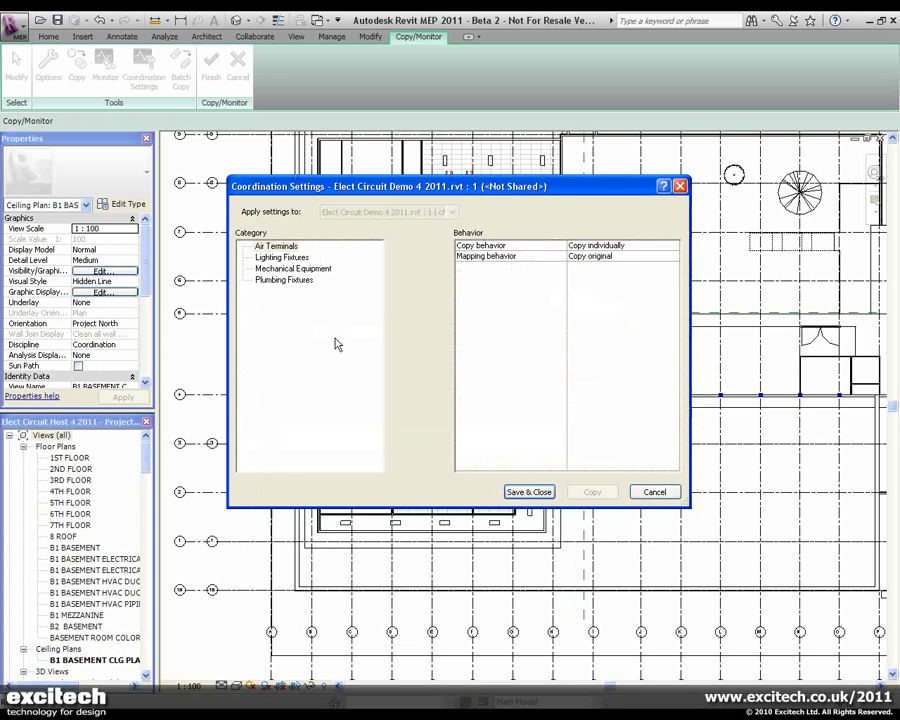
click(258, 250)
click(265, 262)
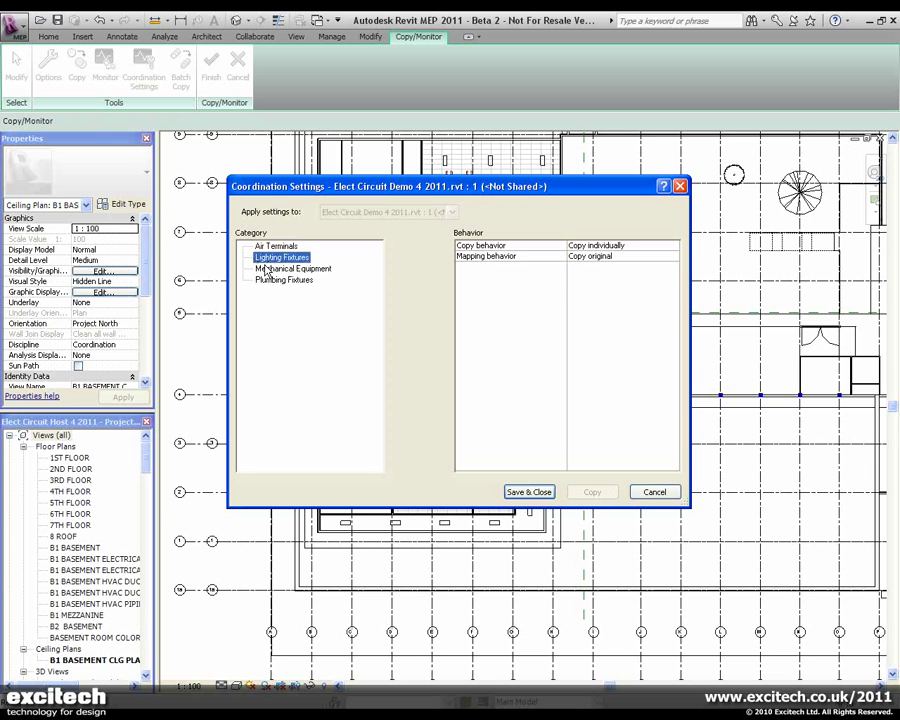
click(265, 269)
click(263, 281)
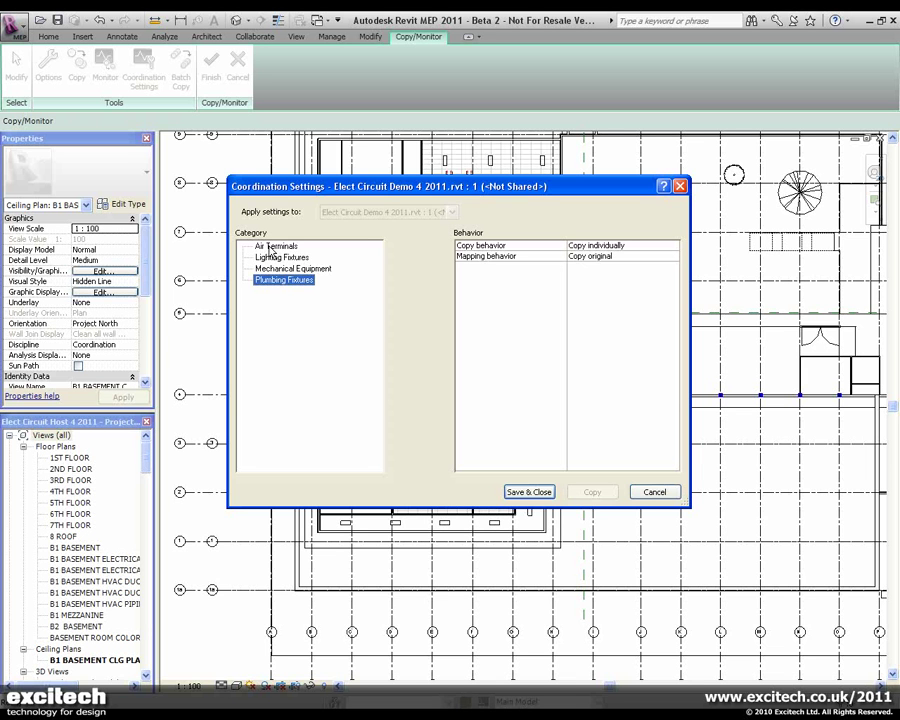
click(270, 248)
click(270, 258)
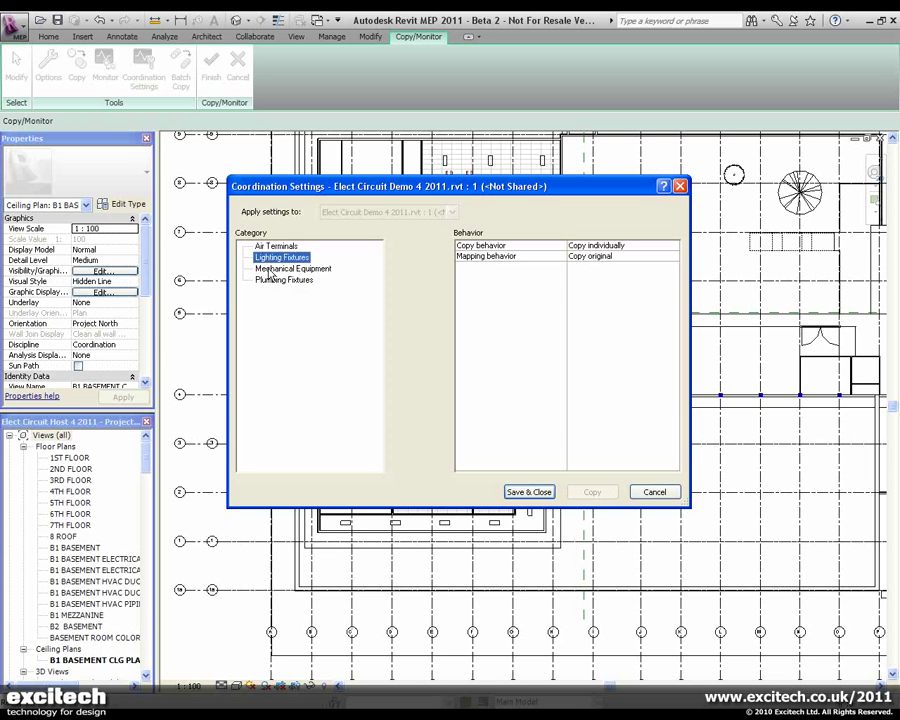
click(268, 270)
click(266, 281)
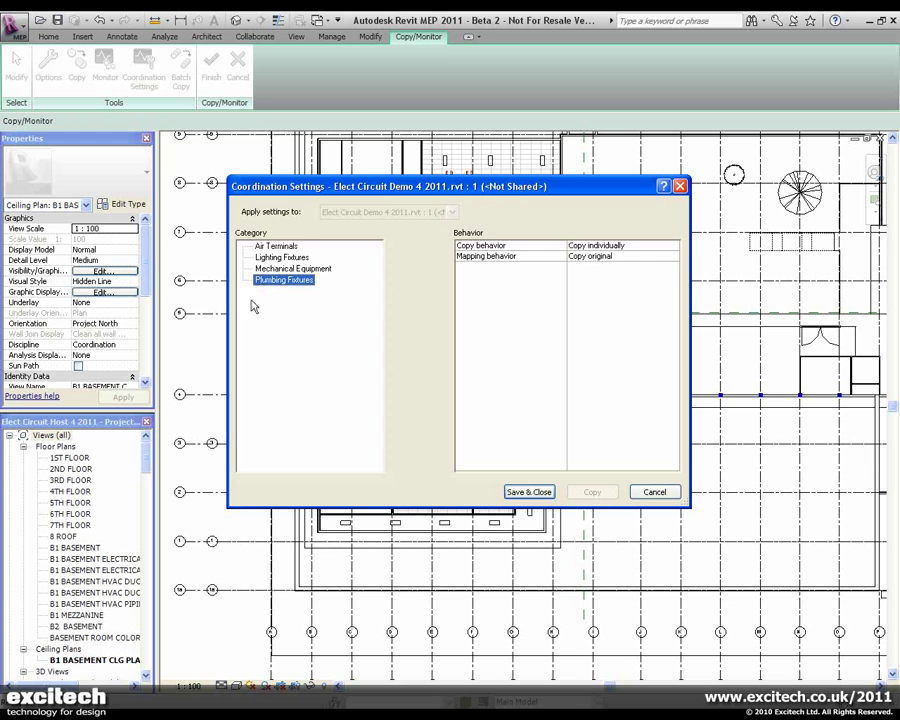
click(270, 248)
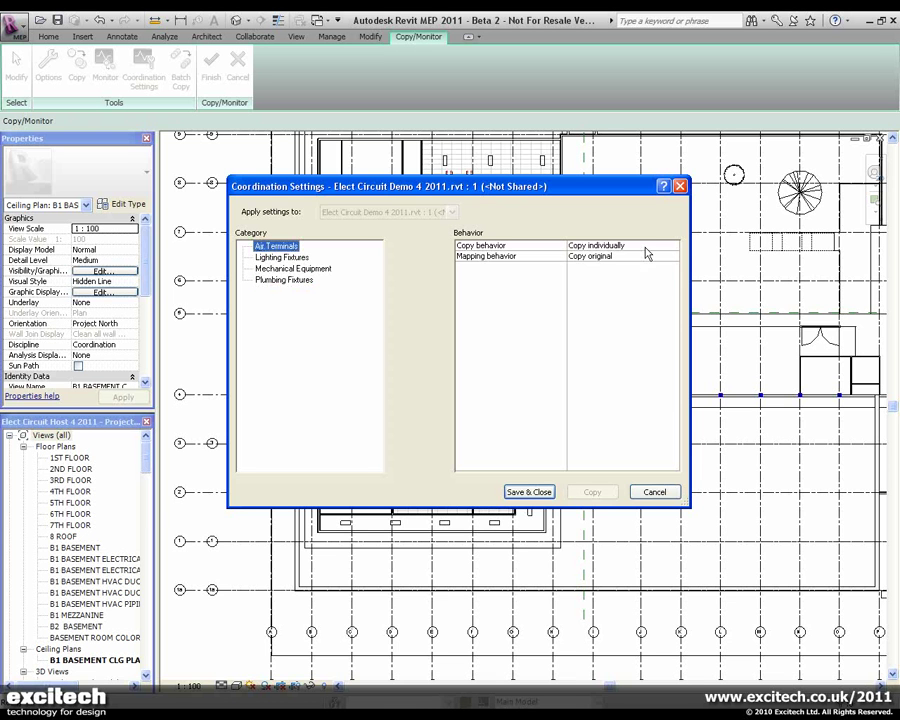
Set Copy behavior to Ignore category for Air Terminals, Mechanical Equipment and Plumbing Fixtures
click(675, 247)
click(674, 246)
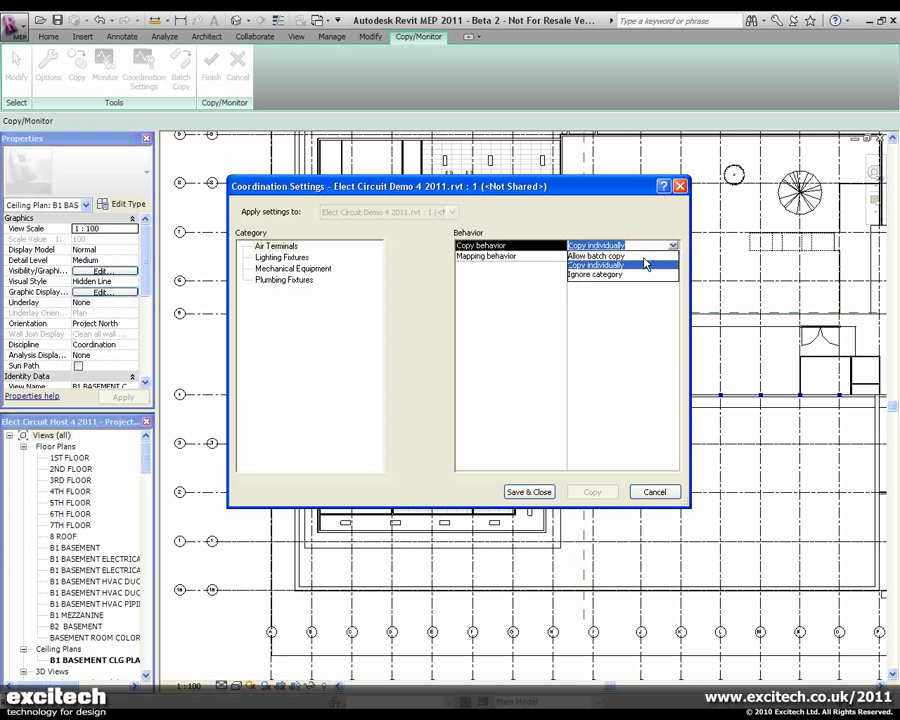
click(624, 274)
click(300, 269)
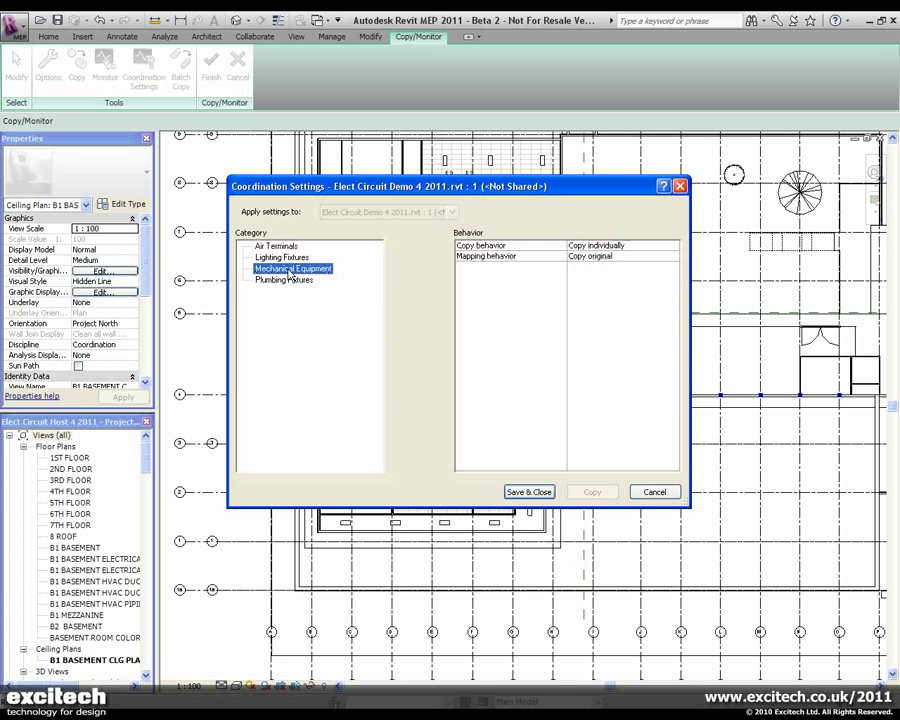
click(675, 247)
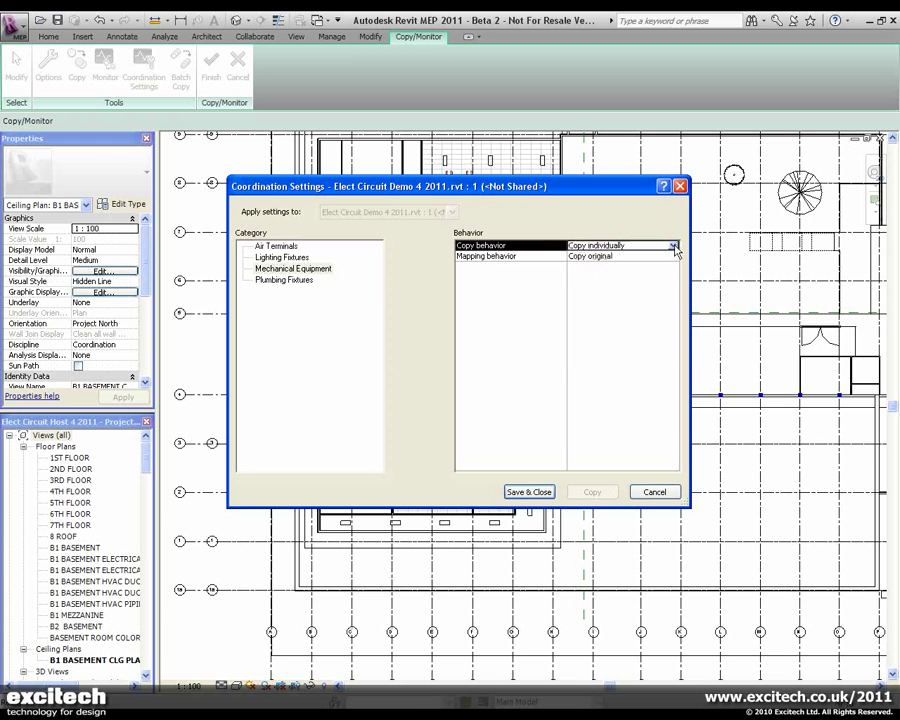
click(674, 246)
click(634, 275)
click(300, 280)
click(672, 245)
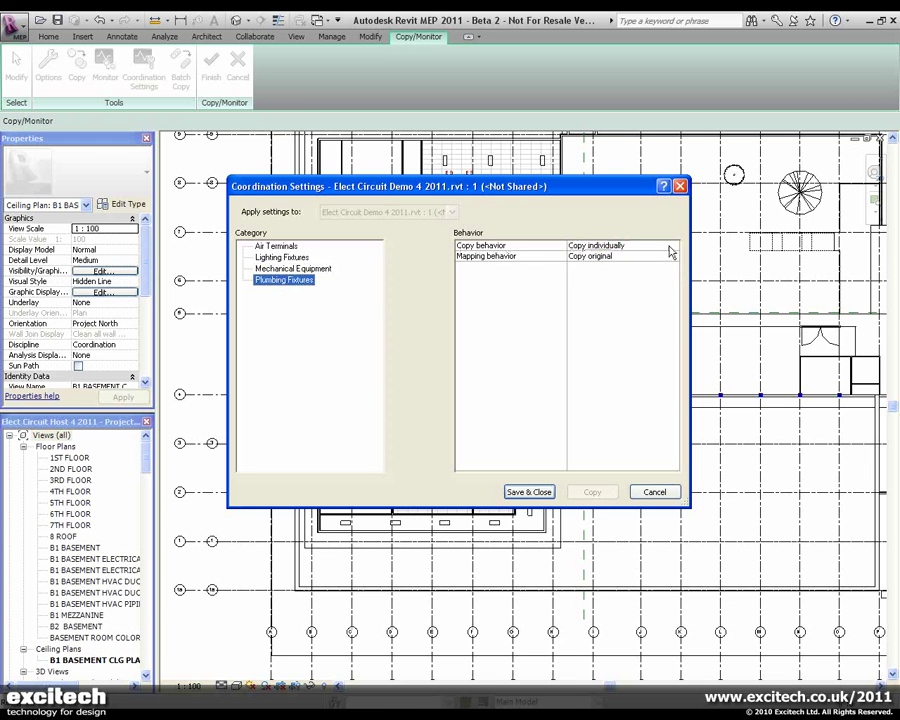
click(675, 247)
click(631, 275)
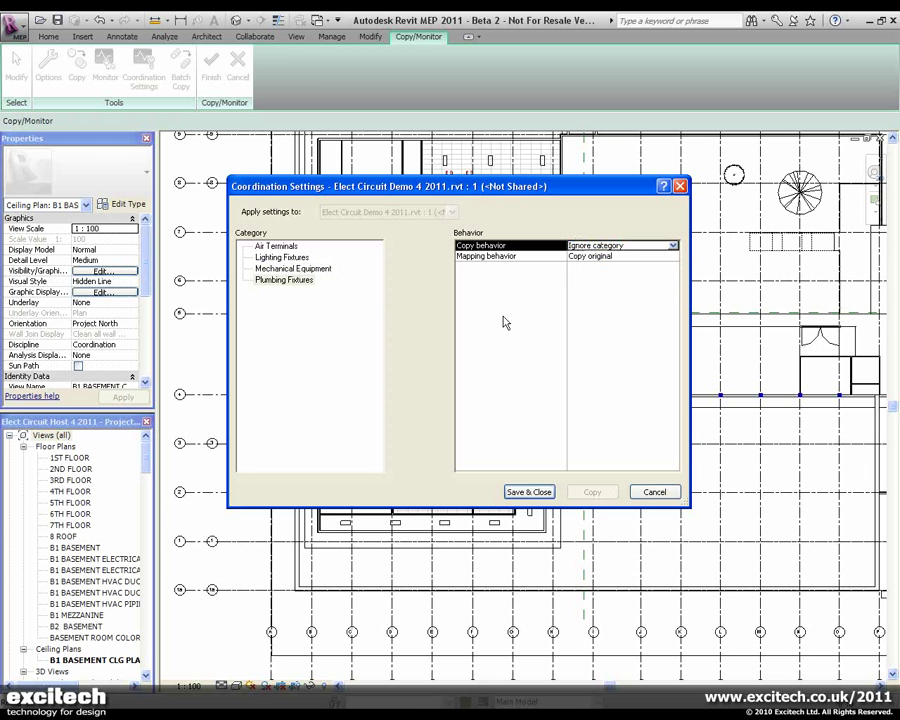
click(318, 335)
Set Lighting Fixtures copy behavior to Allow batch copy and view its mapping behavior options
click(298, 257)
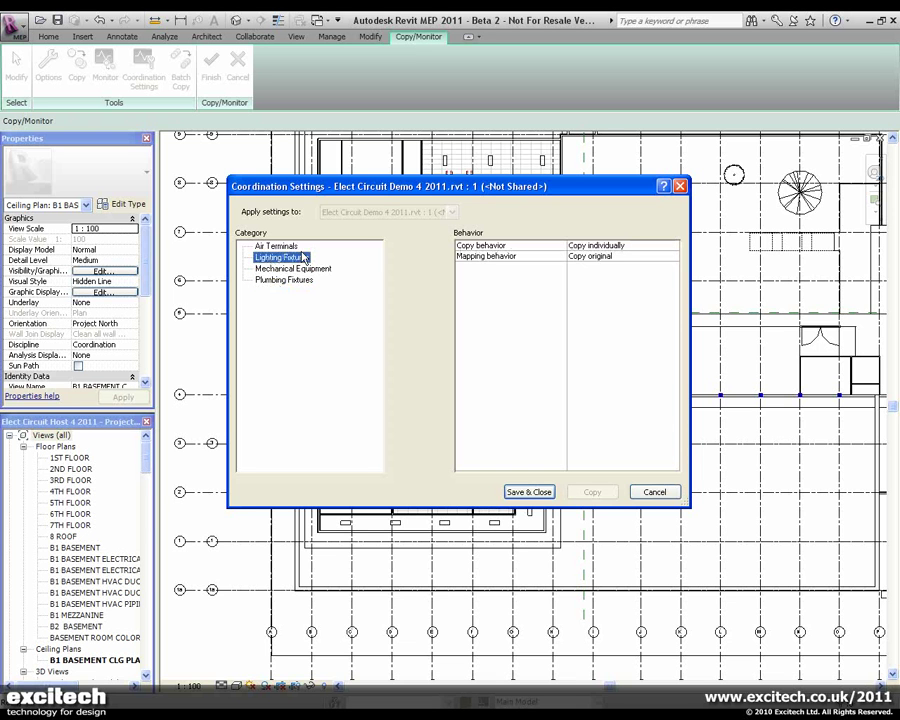
click(675, 245)
click(675, 247)
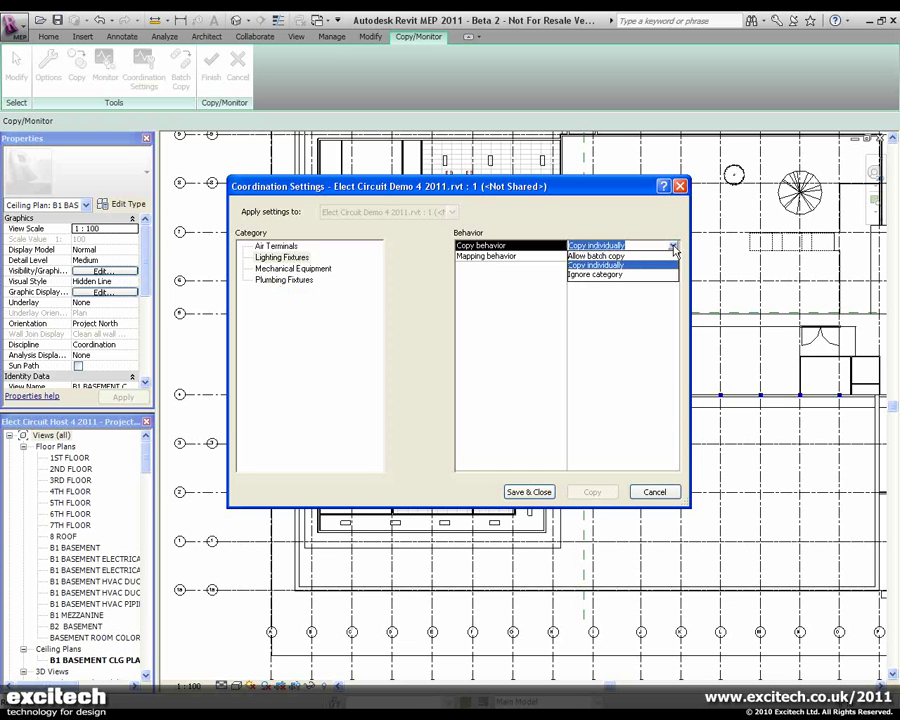
click(625, 256)
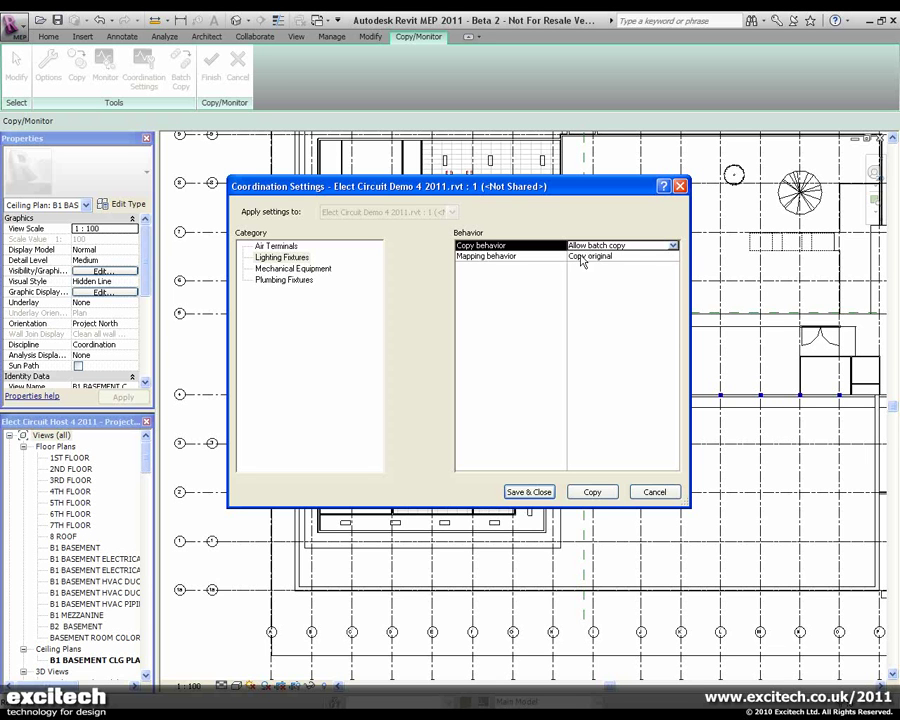
click(643, 257)
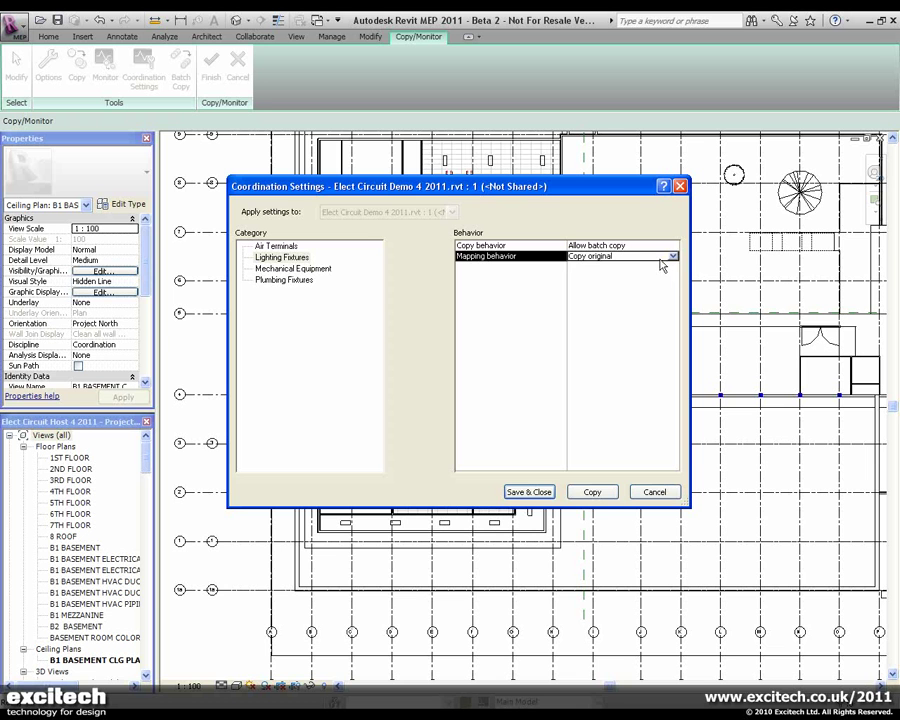
click(673, 257)
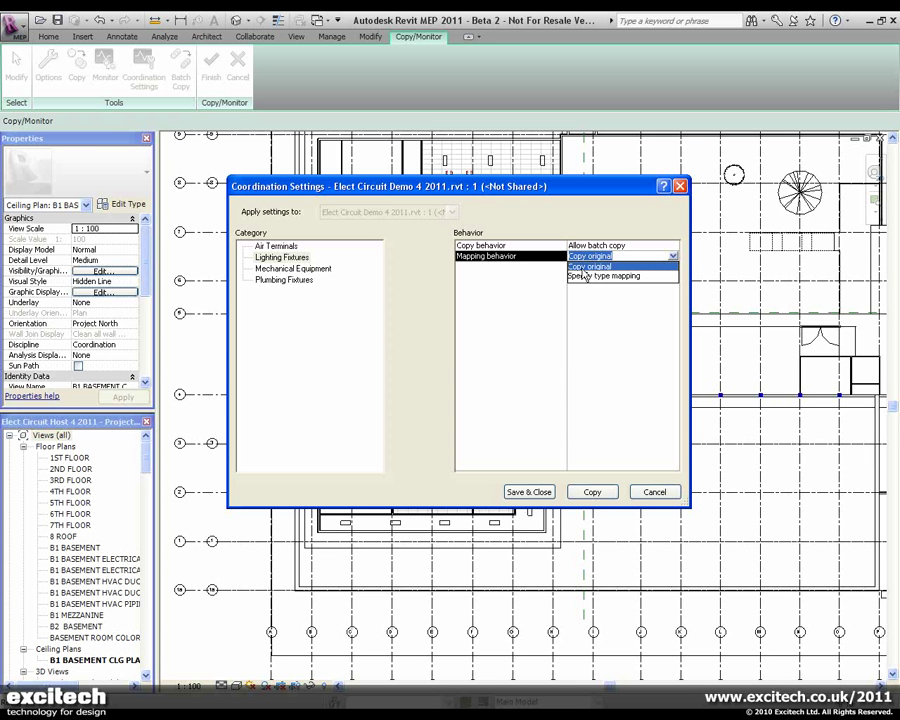
Map the linked 800x1200 2Lamp type to host type Recessed Corner Insert : 800x1200 2Lamp
click(584, 276)
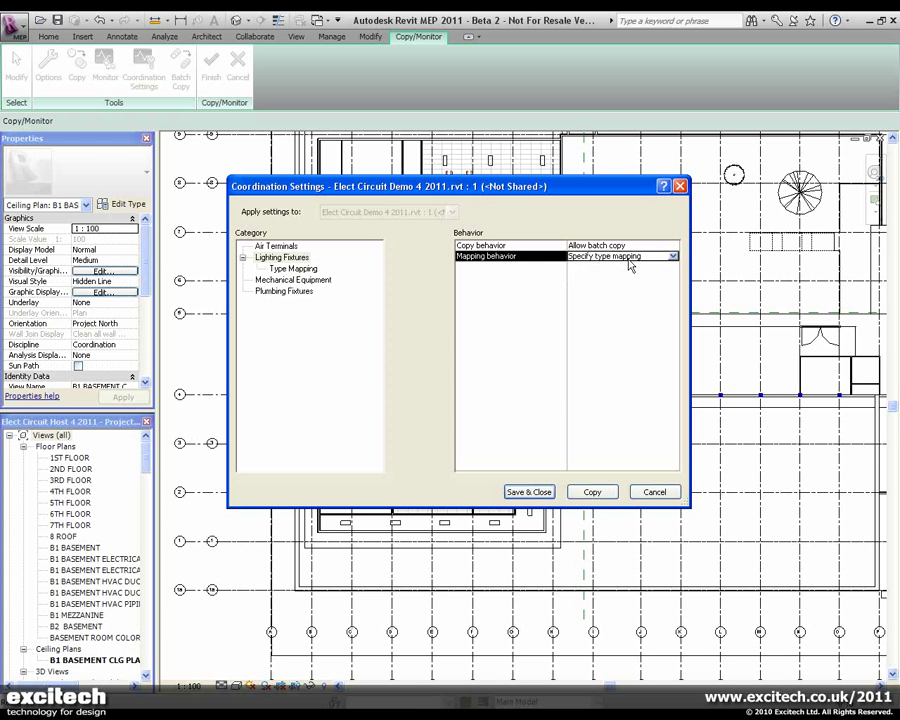
click(296, 272)
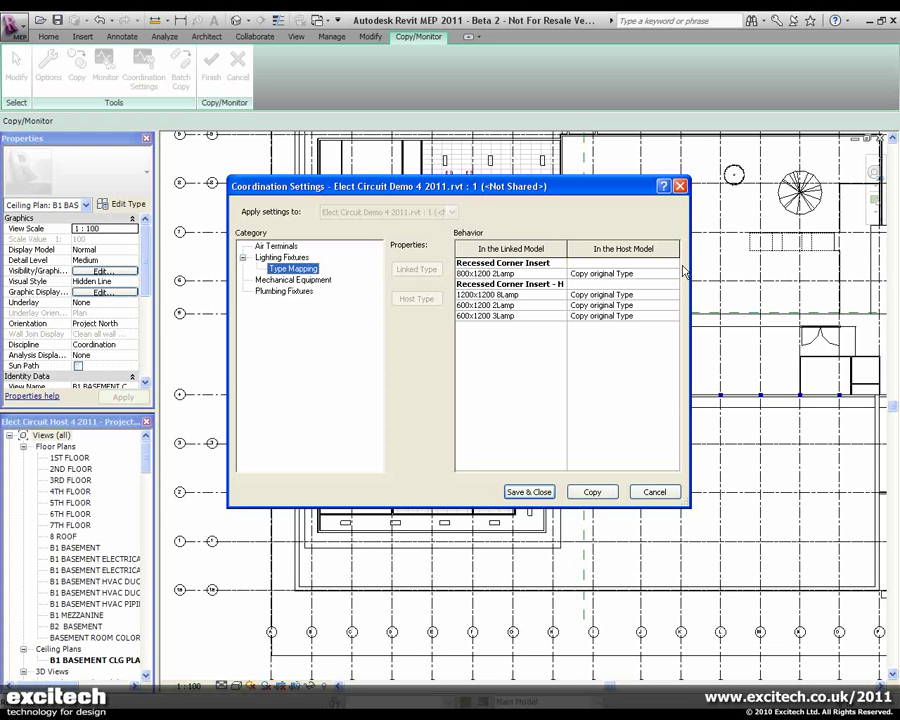
click(615, 274)
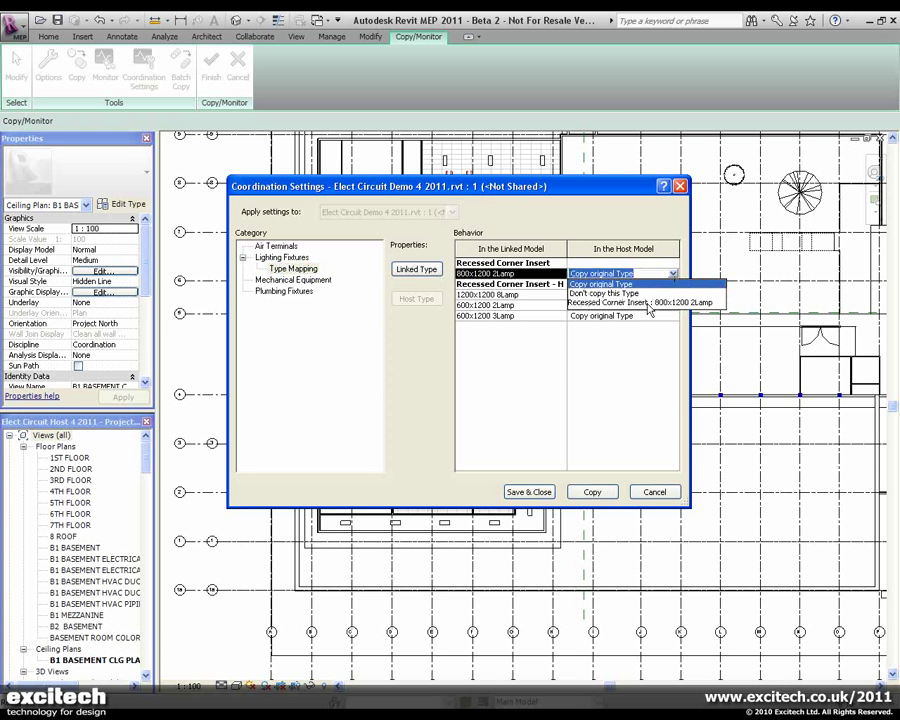
click(657, 301)
click(652, 296)
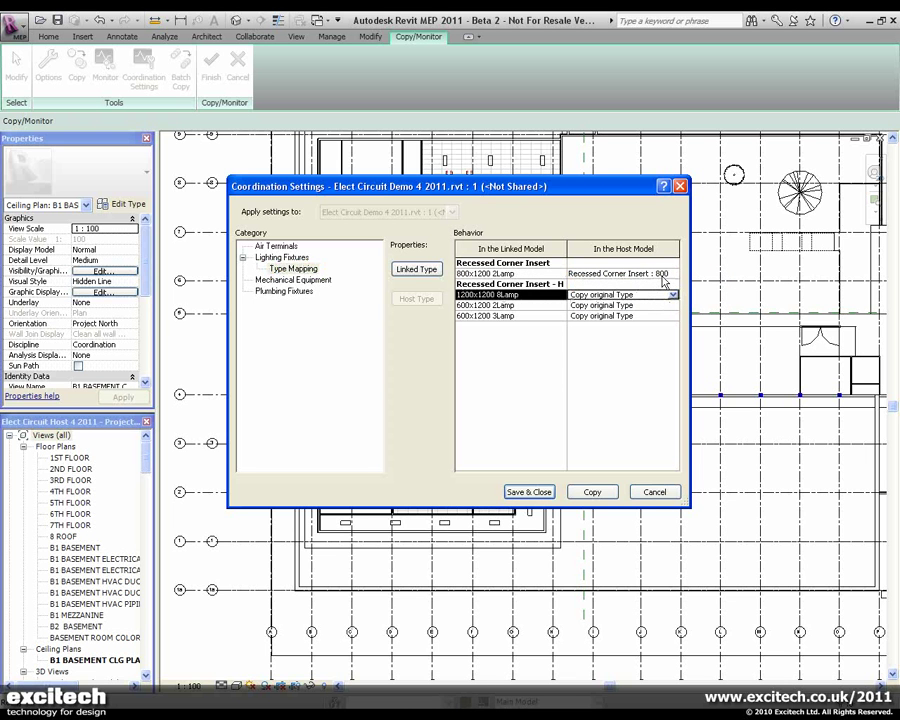
click(670, 275)
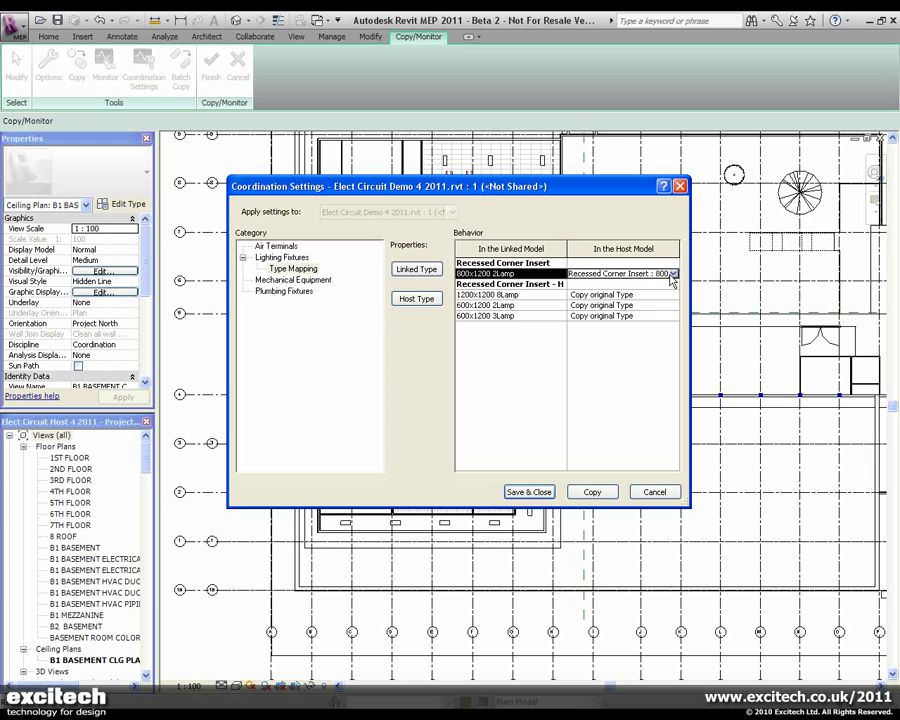
click(673, 274)
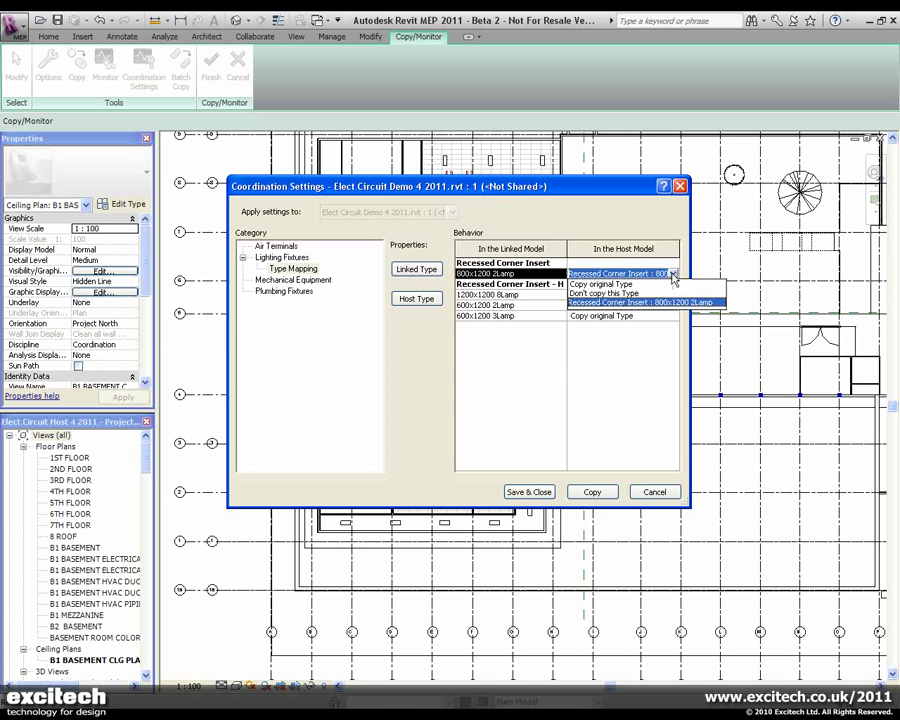
click(673, 276)
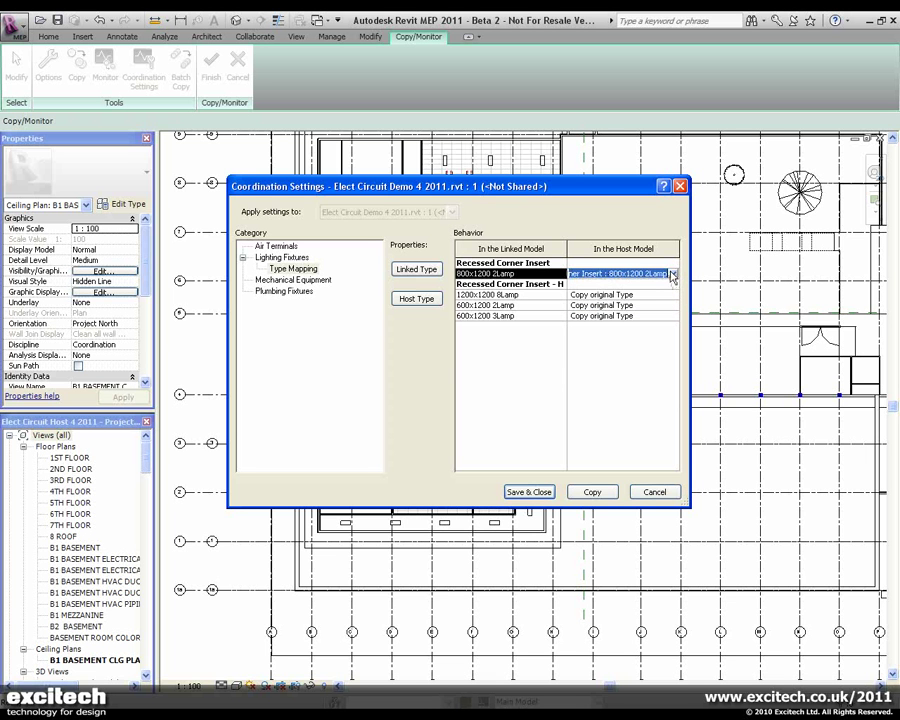
Leave 1200x1200 8Lamp as Copy original Type and confirm the type mapping
click(667, 295)
click(673, 295)
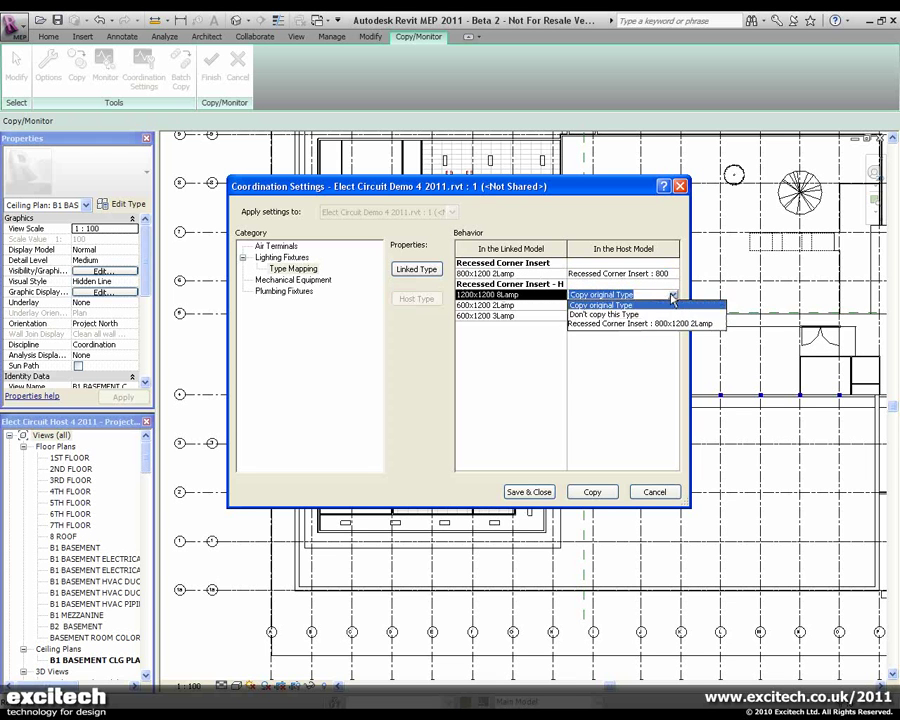
click(673, 297)
click(673, 296)
click(601, 305)
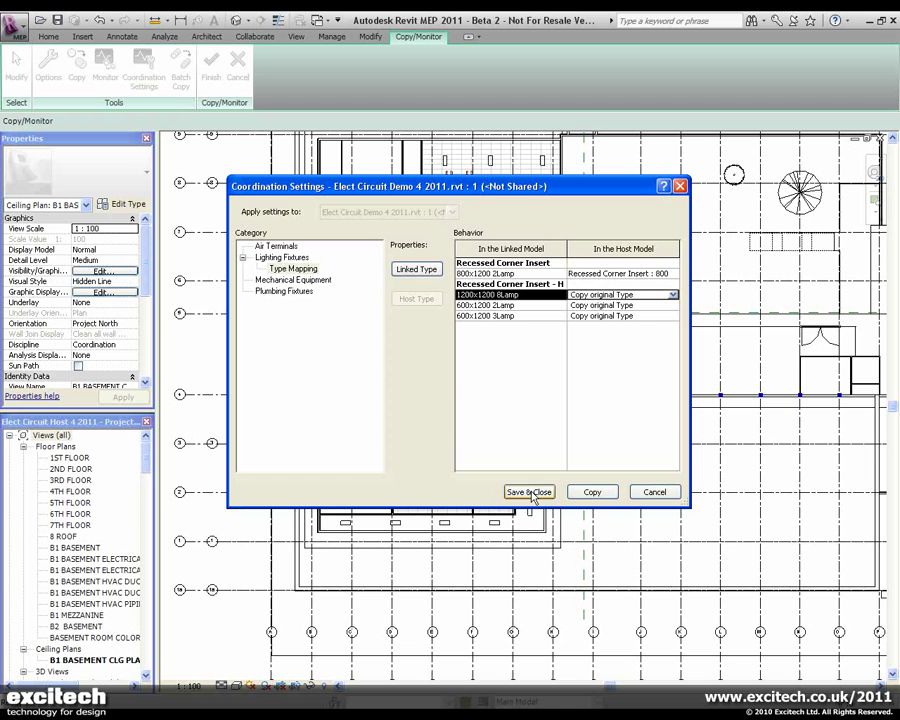
click(596, 493)
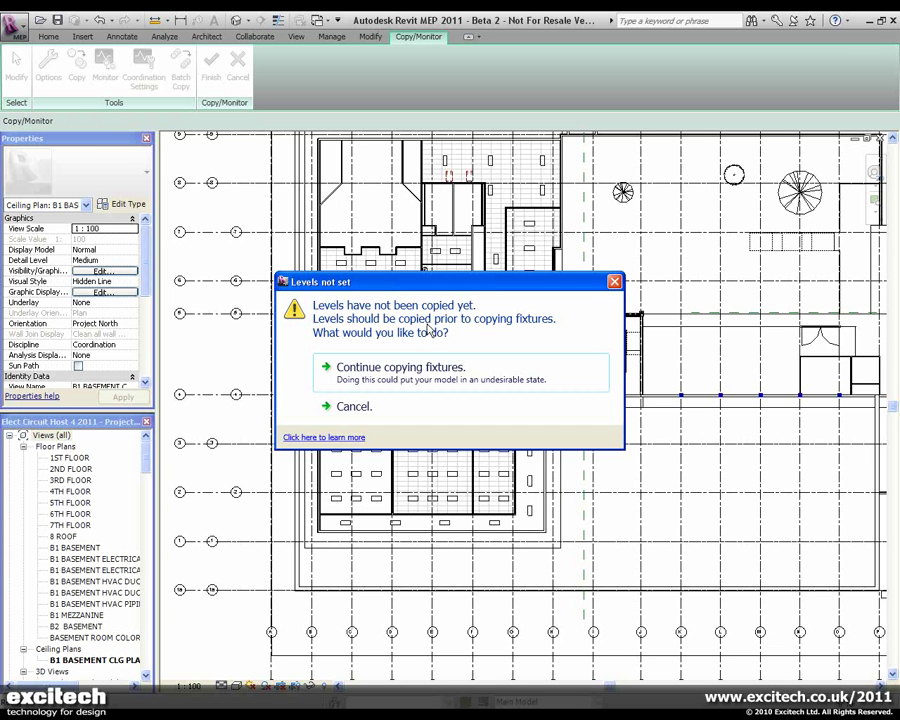
Choose Continue copying fixtures in the Levels not set warning to finish the batch copy
click(354, 402)
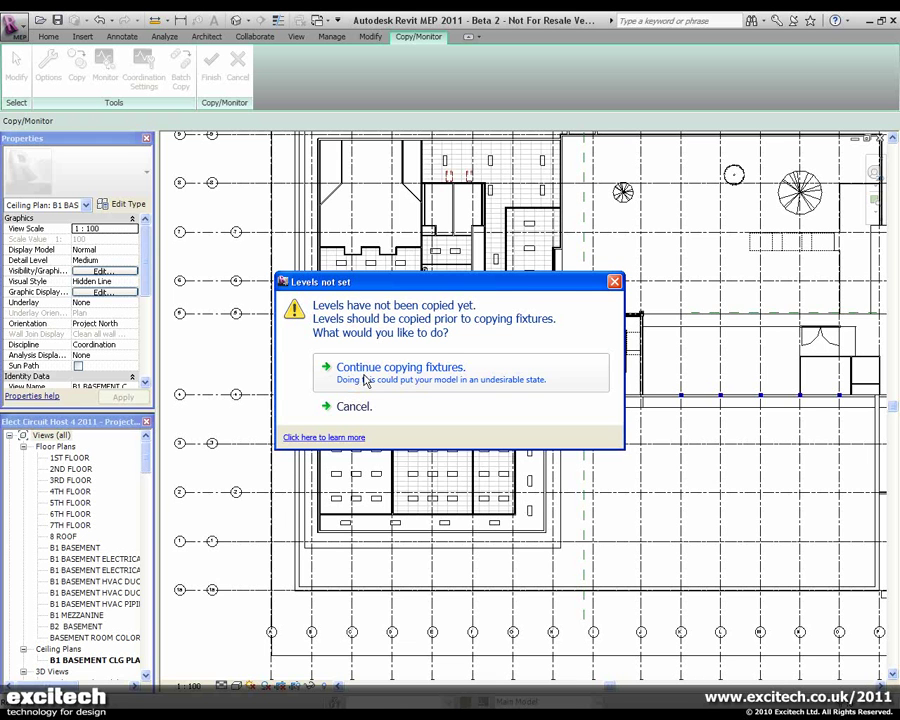
click(366, 378)
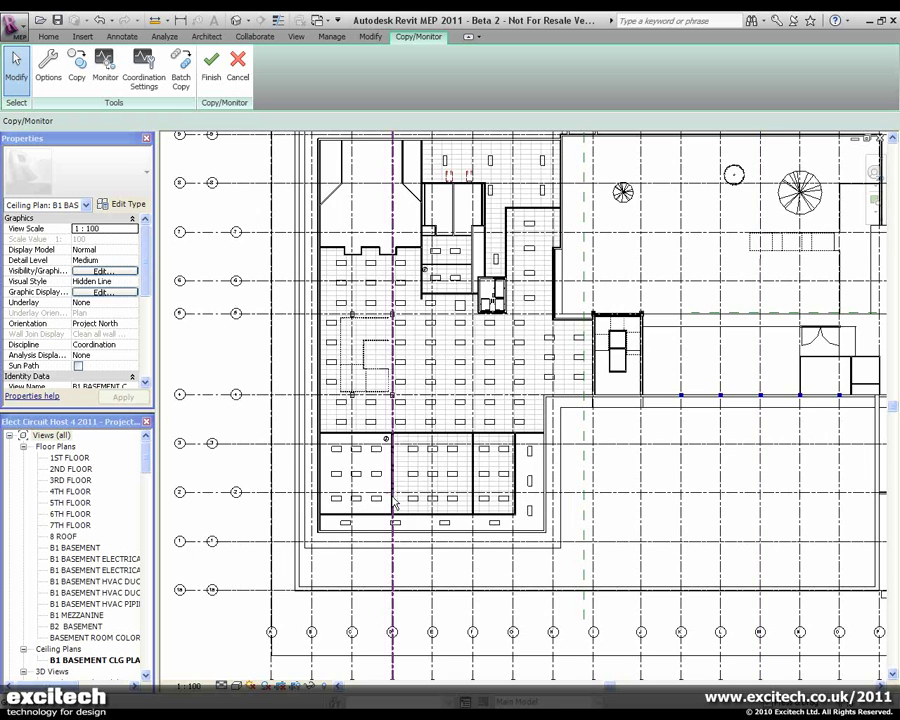
Inspect the copied fixtures in the lower-left room, then click Finish on Copy/Monitor
scroll(336, 497, up, 3)
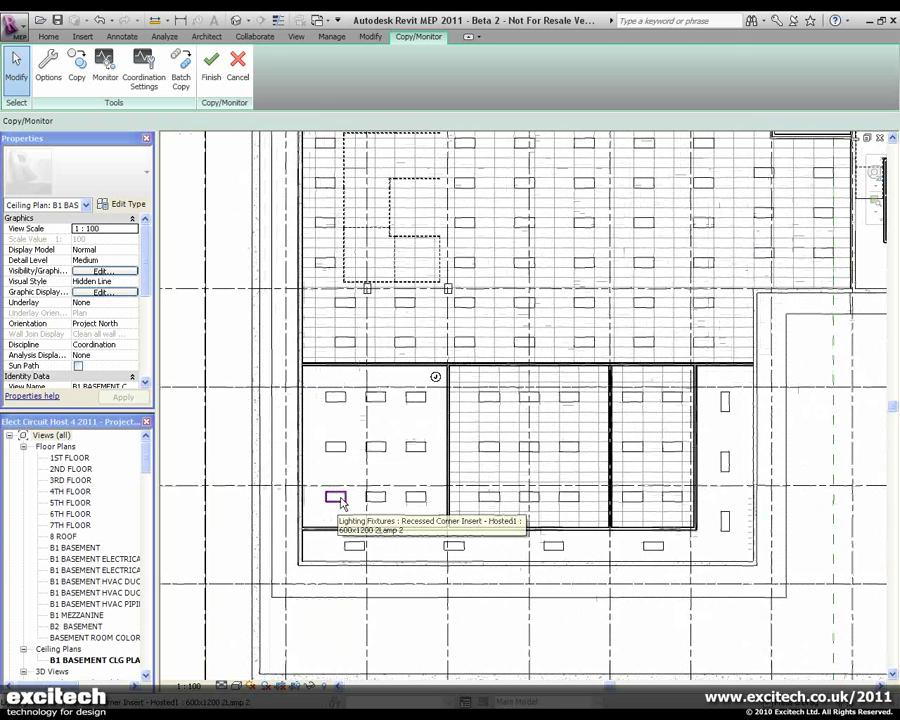
click(333, 498)
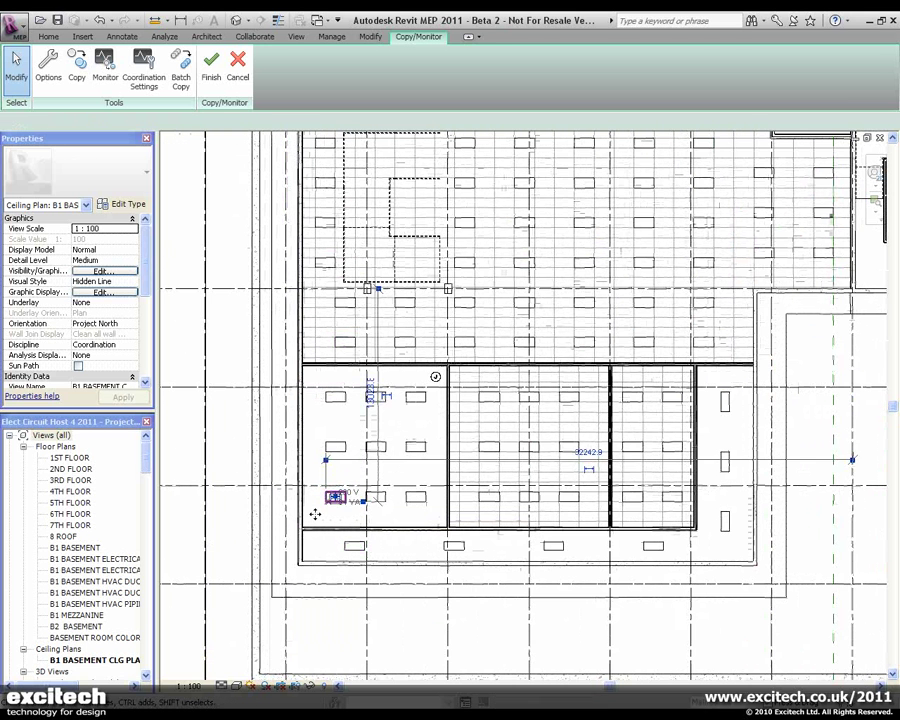
click(233, 418)
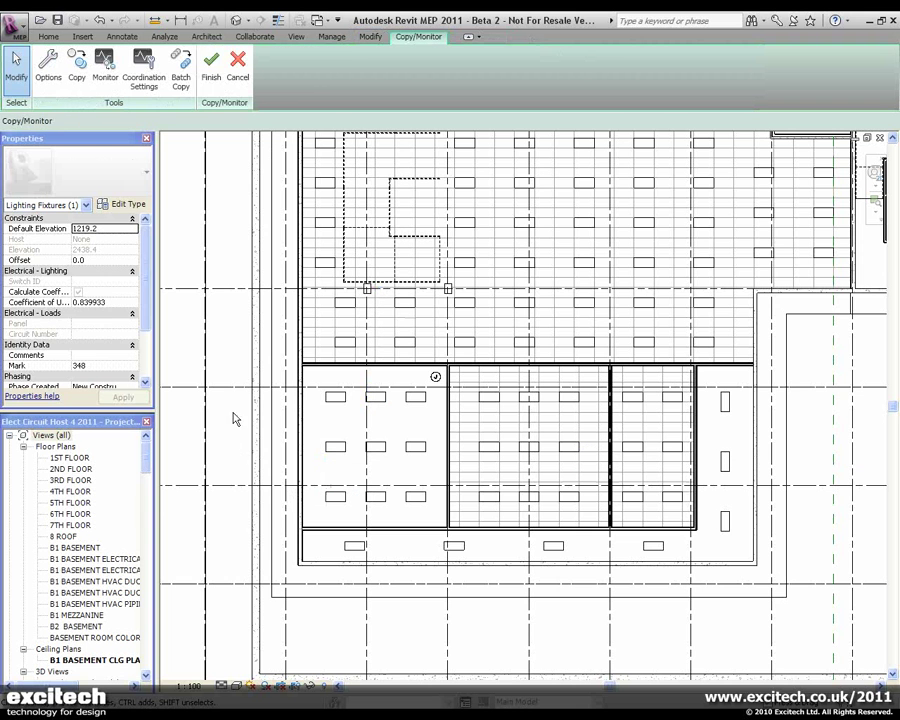
click(210, 76)
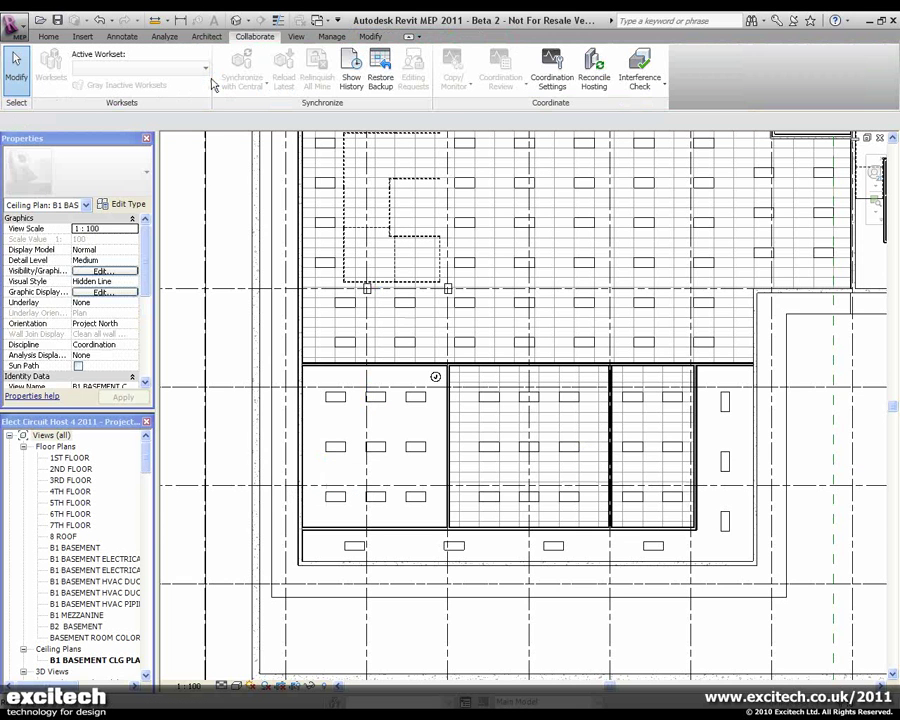
click(335, 398)
scroll(330, 417, up, 2)
scroll(330, 417, up, 1)
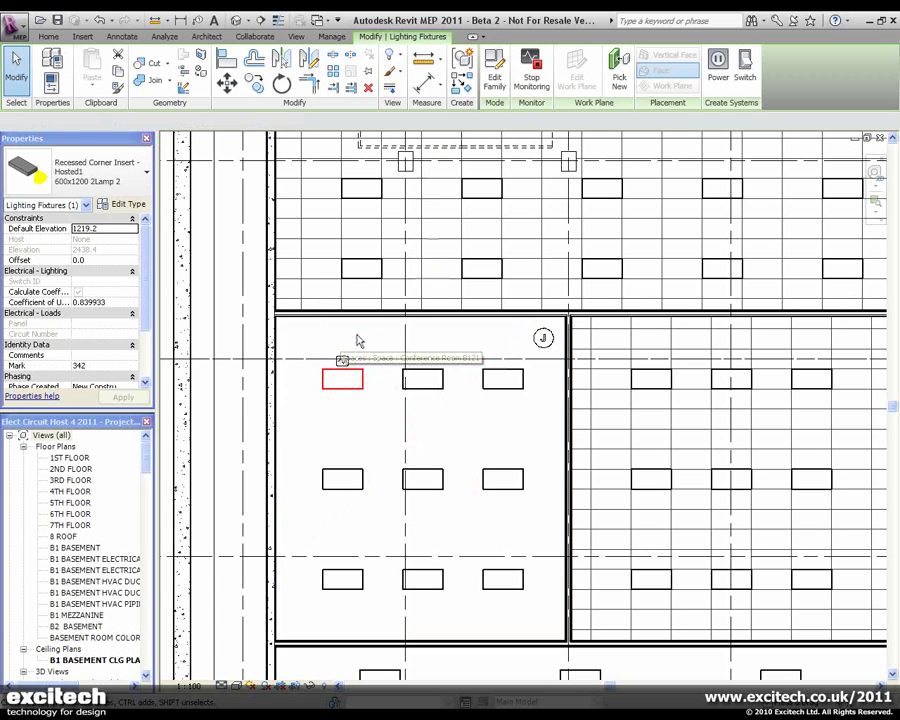
Move the Conference Room B121 fixture sideways, then choose Coordination Review > Select Link
key(Escape)
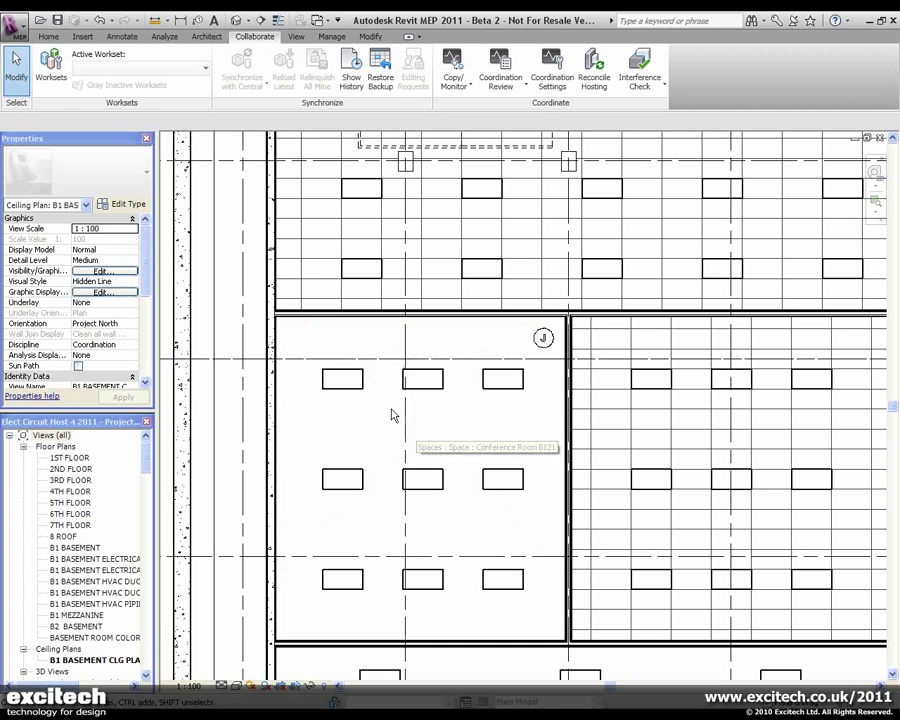
click(362, 388)
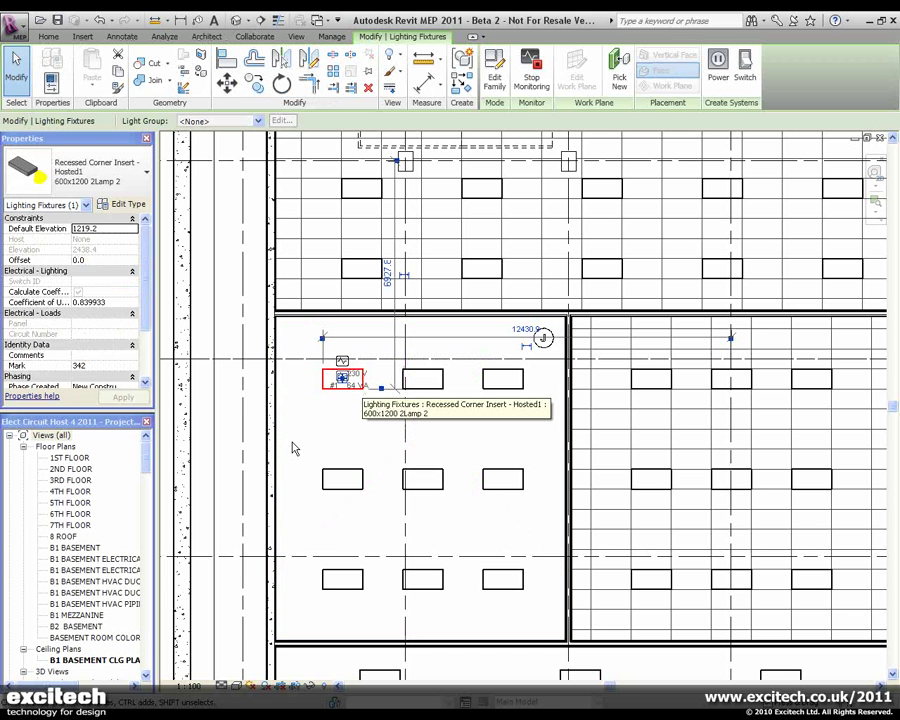
click(227, 83)
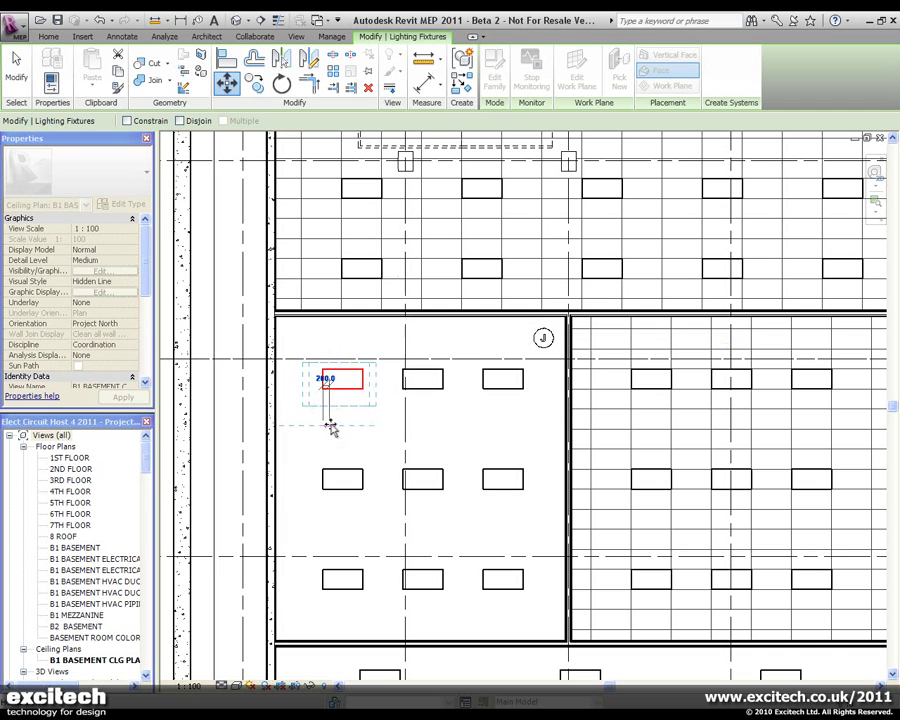
click(331, 430)
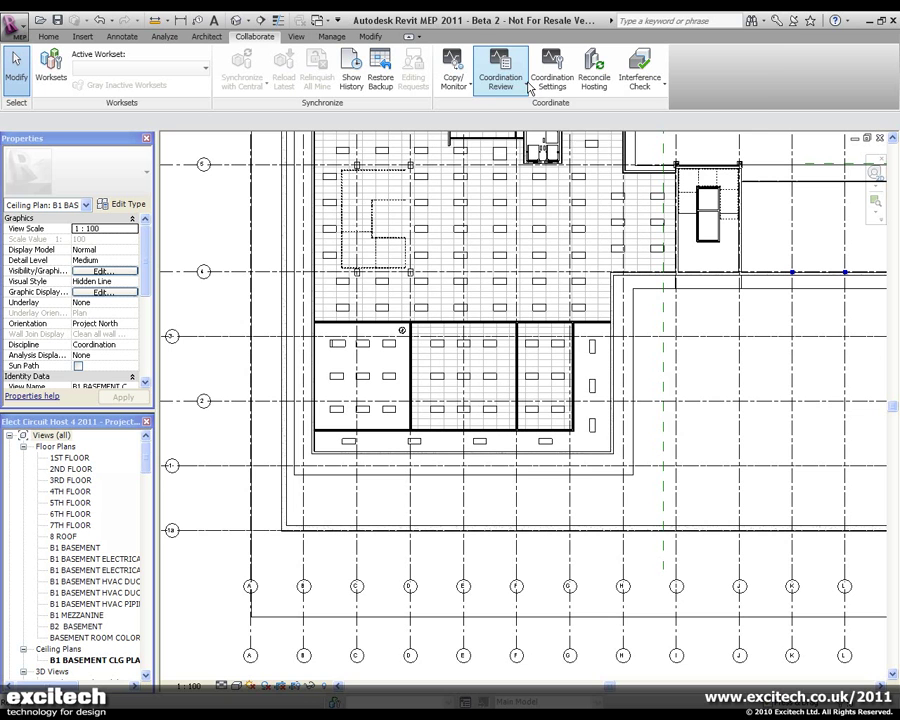
click(527, 87)
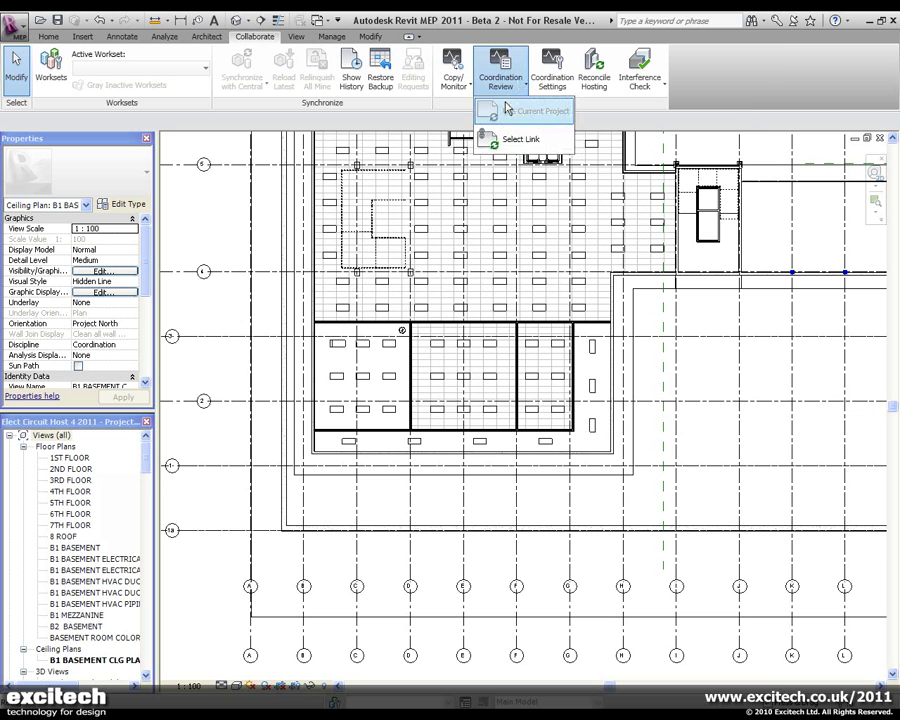
click(490, 136)
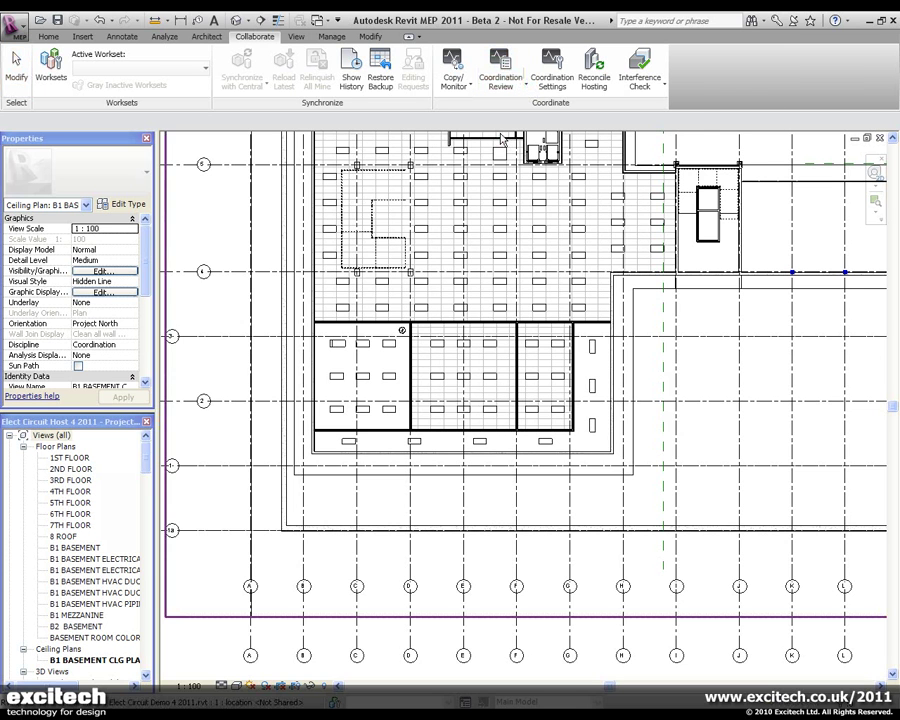
Pick the linked model, expand the fixture position change, and show the host fixture
click(355, 385)
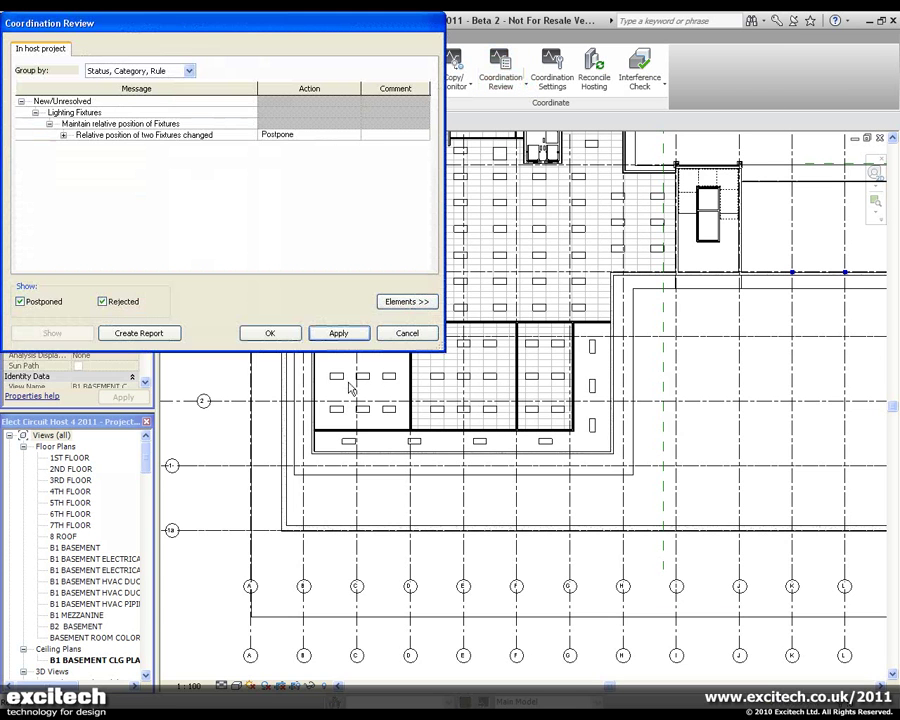
click(63, 134)
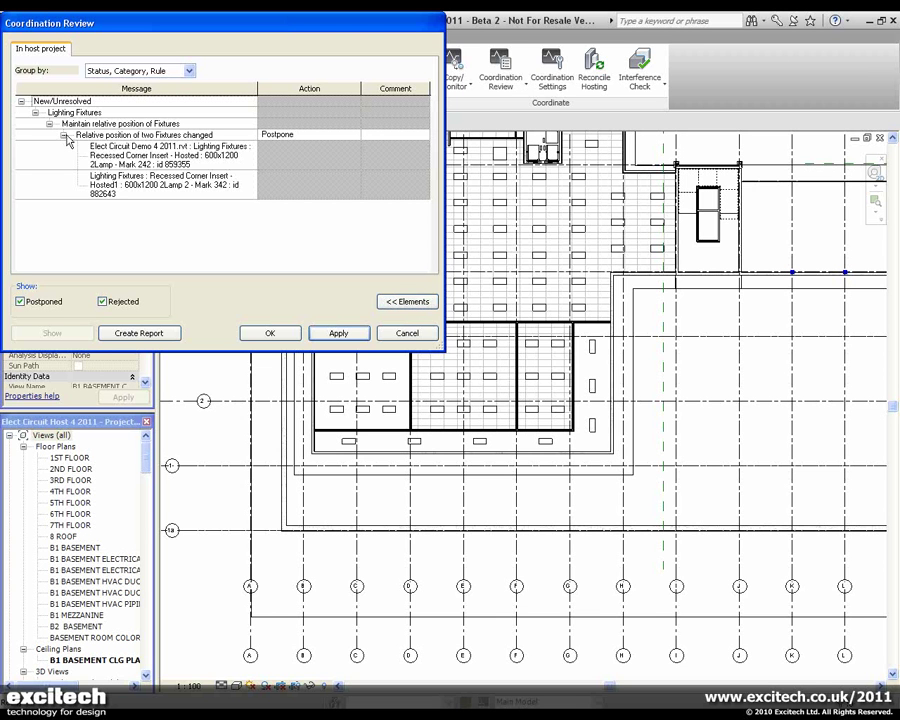
click(104, 191)
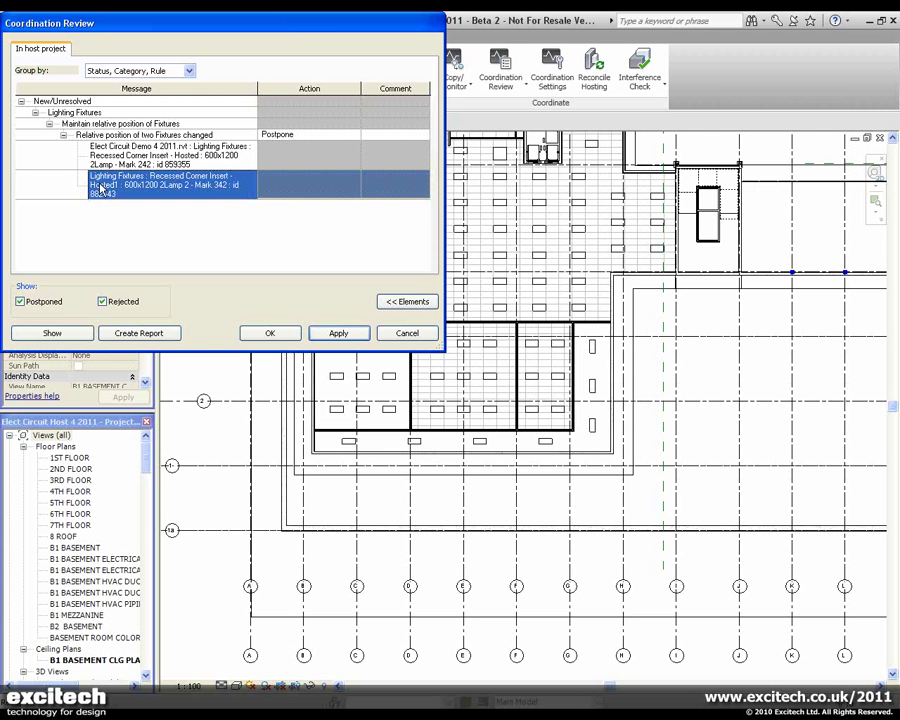
click(52, 333)
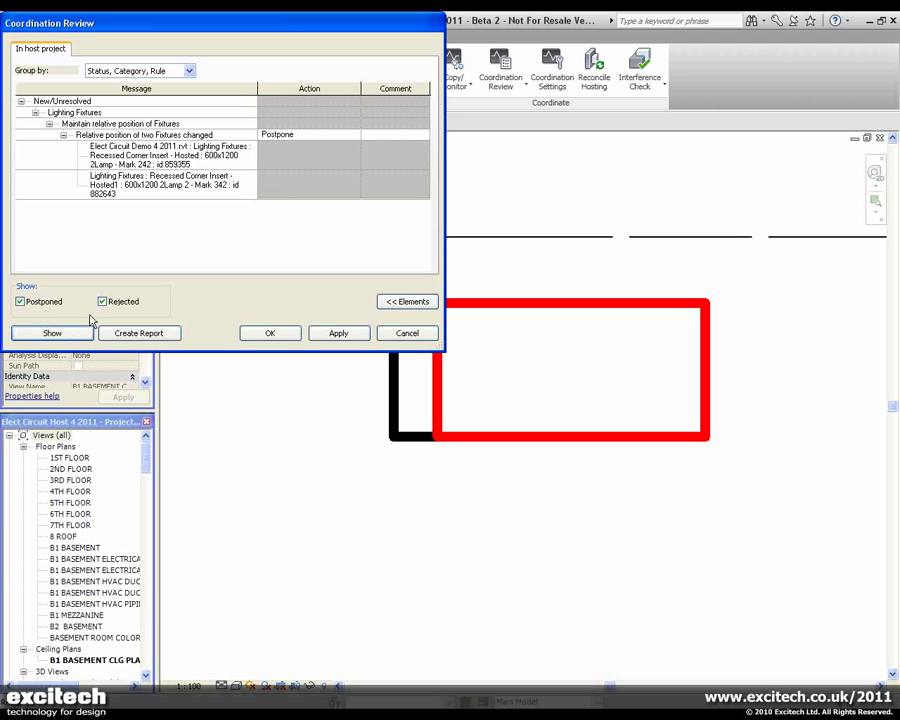
click(102, 301)
Keep the change's action as Postpone, skip the report, then apply and close the review
click(350, 137)
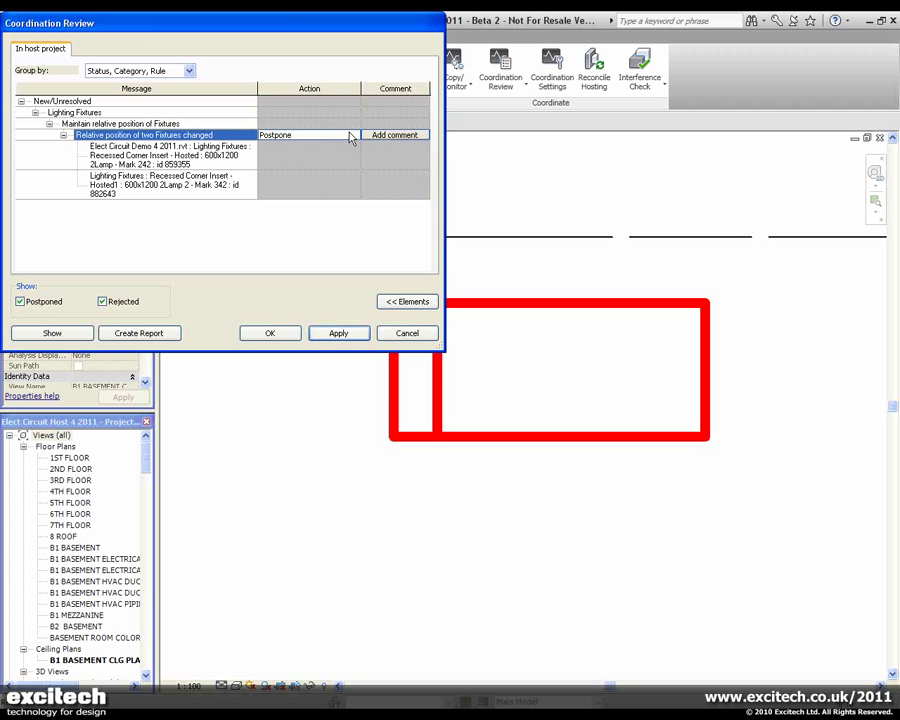
click(353, 136)
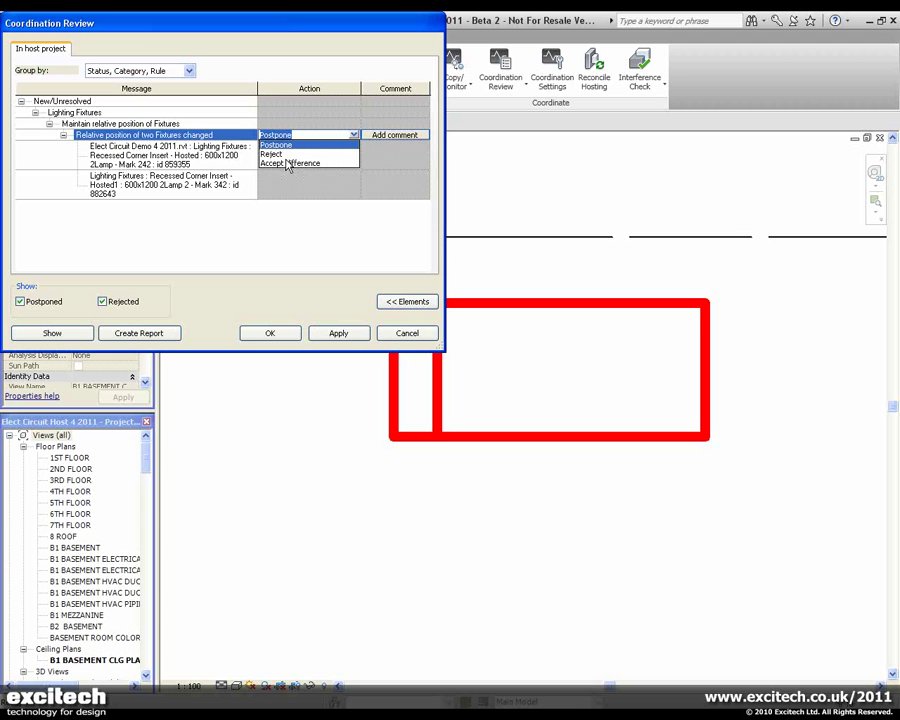
click(203, 286)
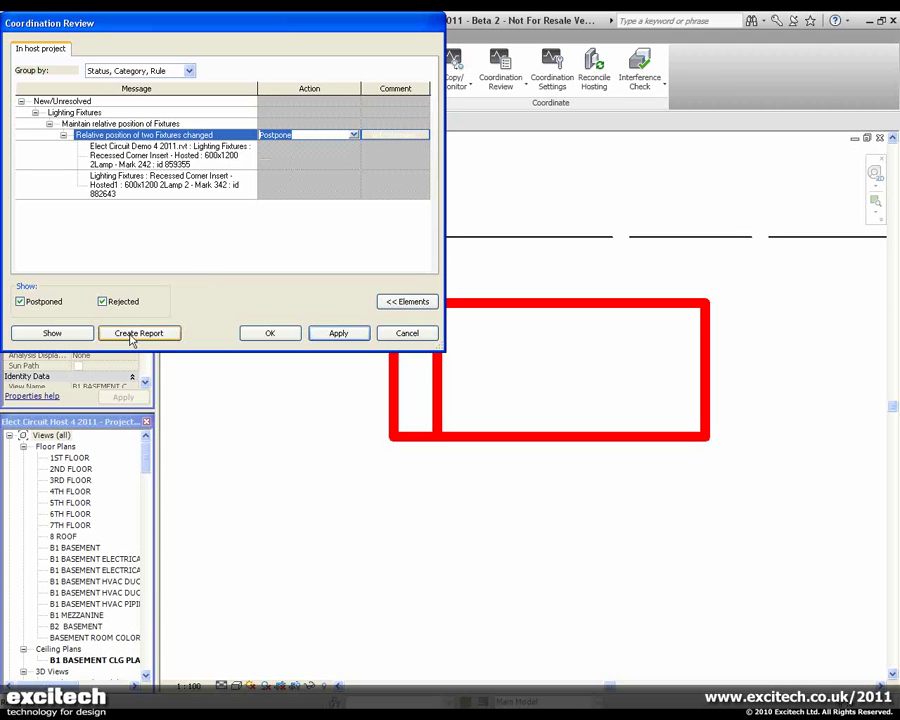
click(138, 333)
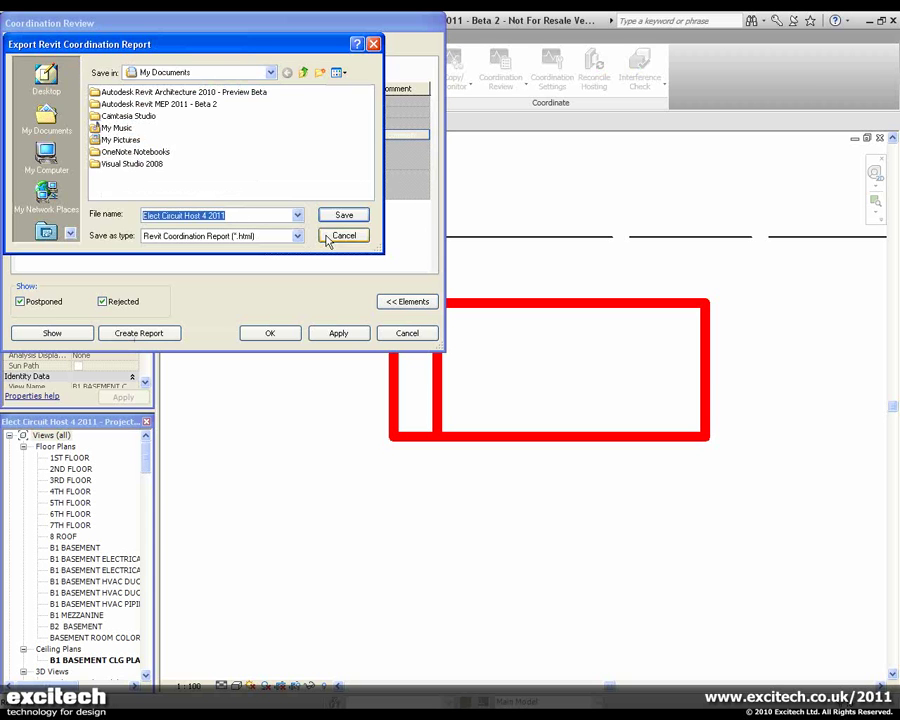
click(333, 236)
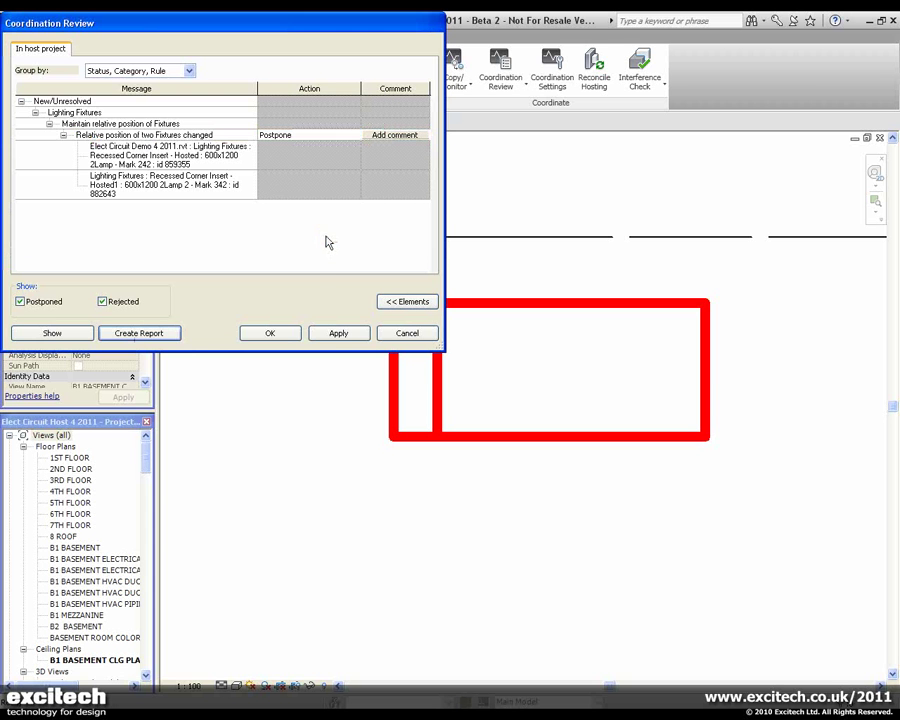
click(336, 334)
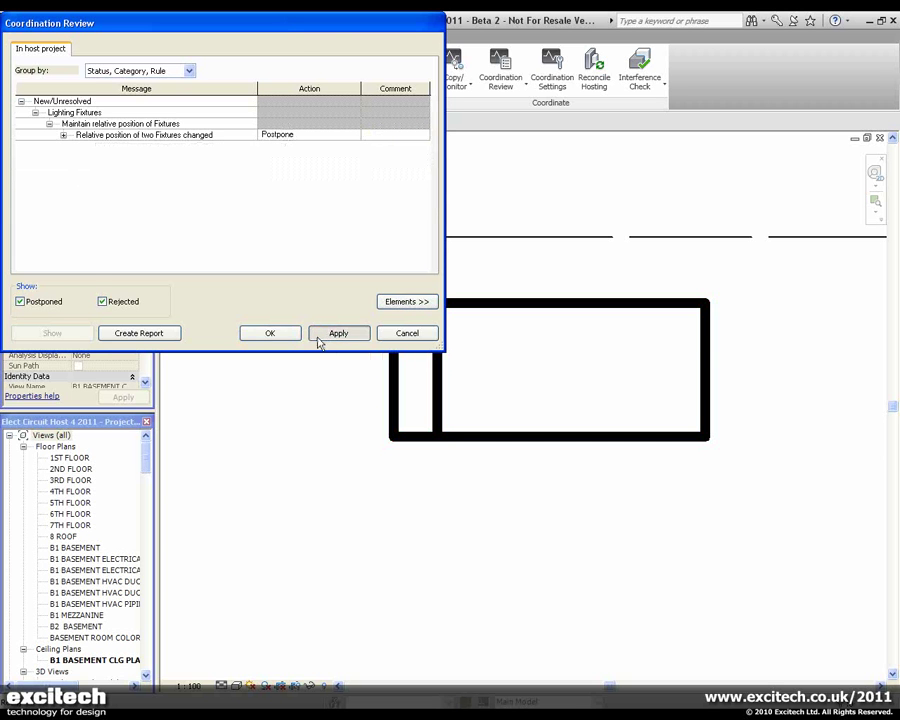
click(278, 338)
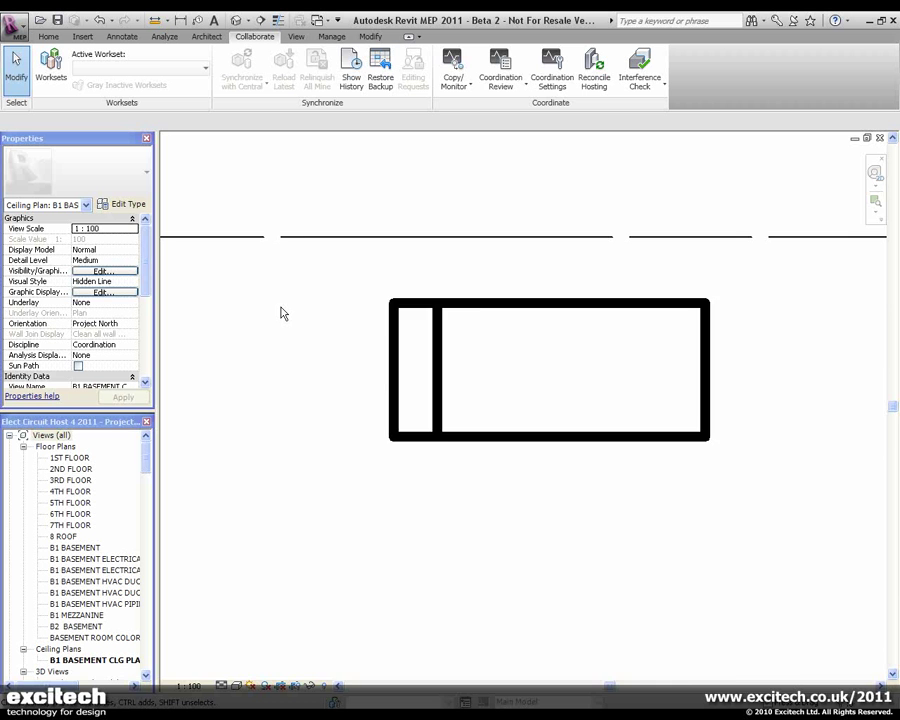
scroll(283, 300, down, 3)
scroll(281, 300, down, 3)
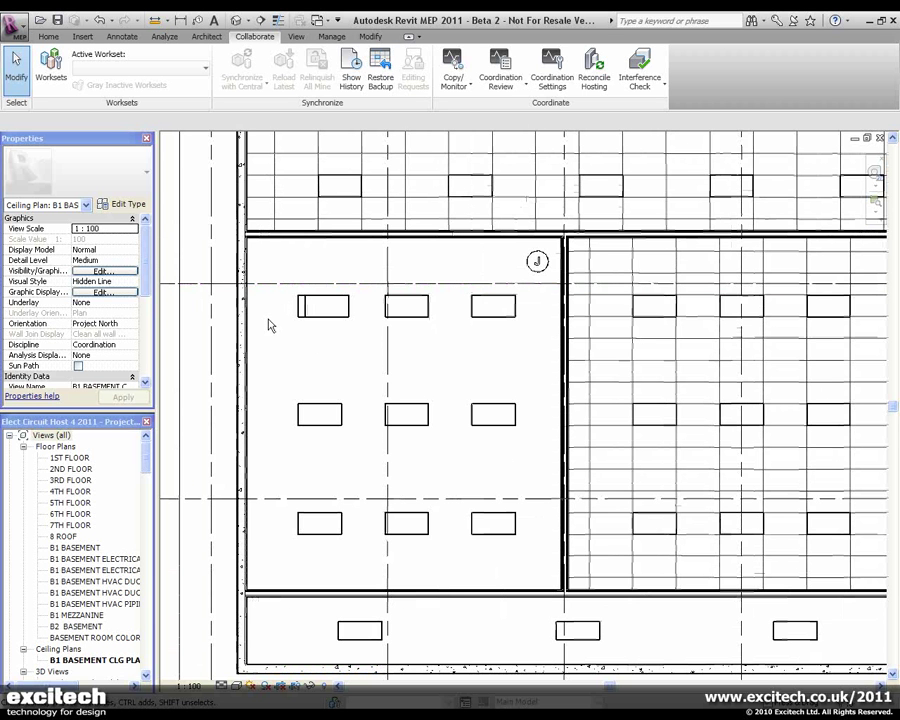
scroll(283, 314, down, 2)
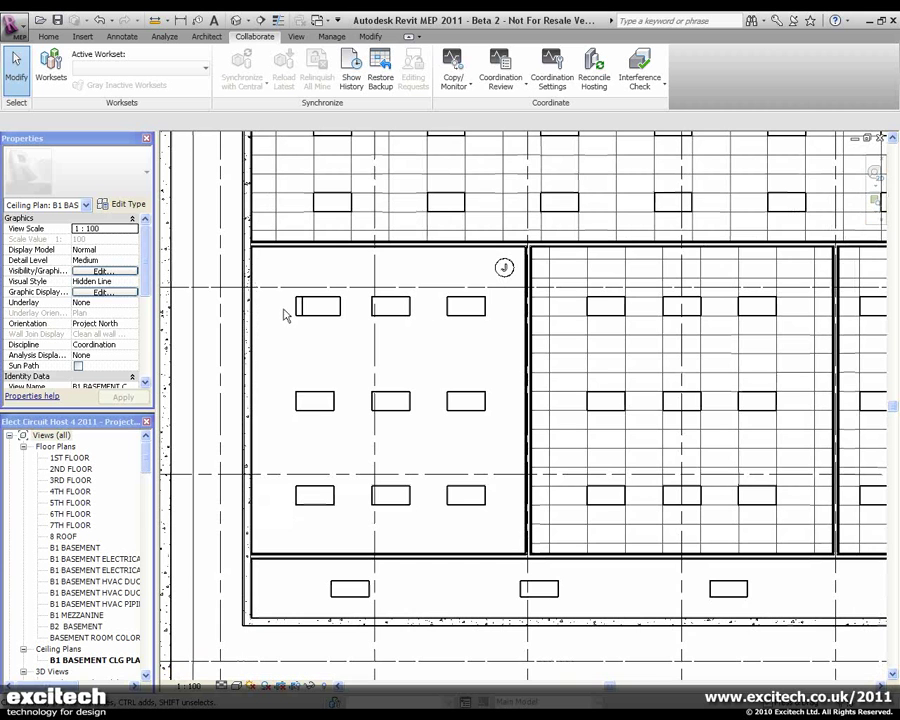